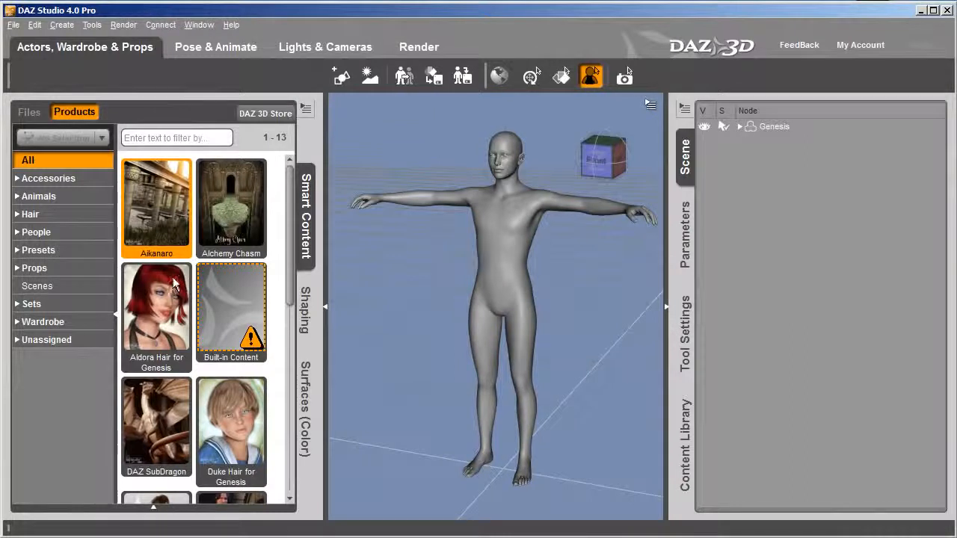
Add the "idle dance in place" aniBlock to the Genesis track in aniMate2 and play it back
{"action": "left_click", "coordinate": [227, 50]}
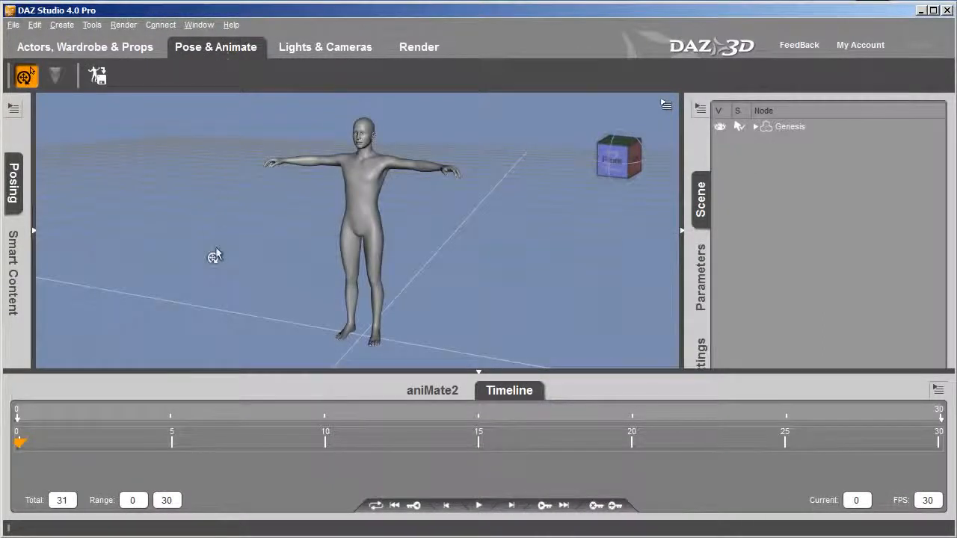
{"action": "left_click", "coordinate": [424, 394]}
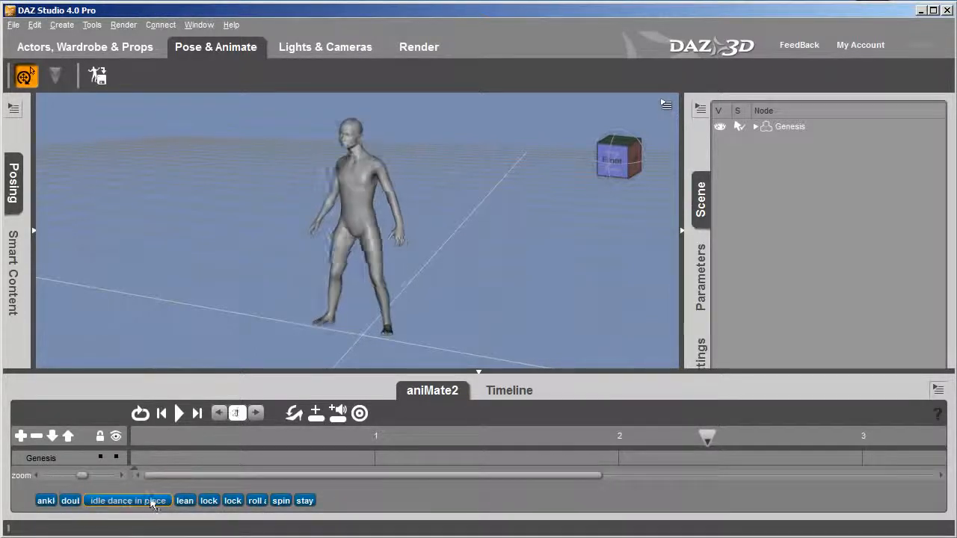
{"action": "left_click_drag", "start_coordinate": [152, 504], "coordinate": [150, 458]}
{"action": "left_click", "coordinate": [178, 414]}
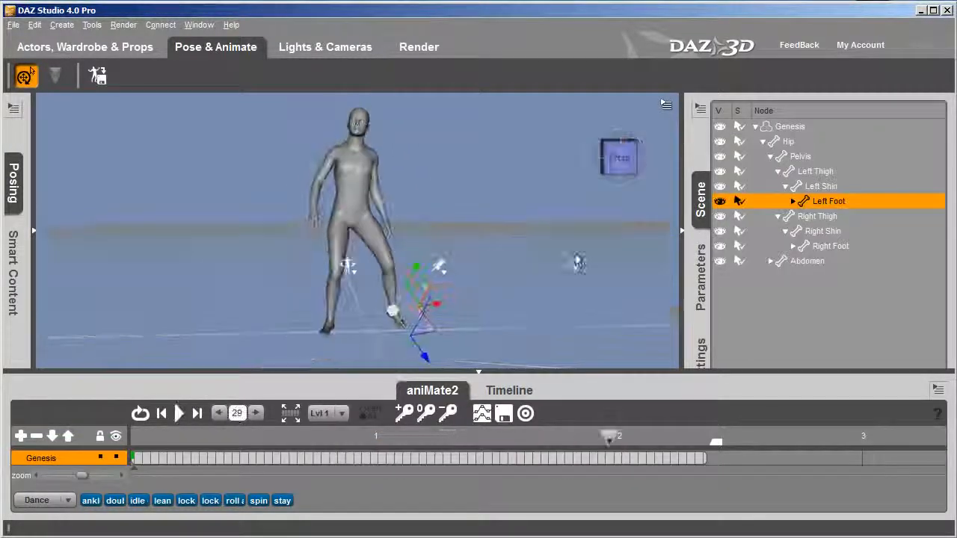
Bake the Genesis aniMate2 track to Studio keyframes and scrub through them on the Timeline
{"action": "left_click", "coordinate": [522, 391]}
{"action": "left_click_drag", "start_coordinate": [83, 445], "coordinate": [51, 445]}
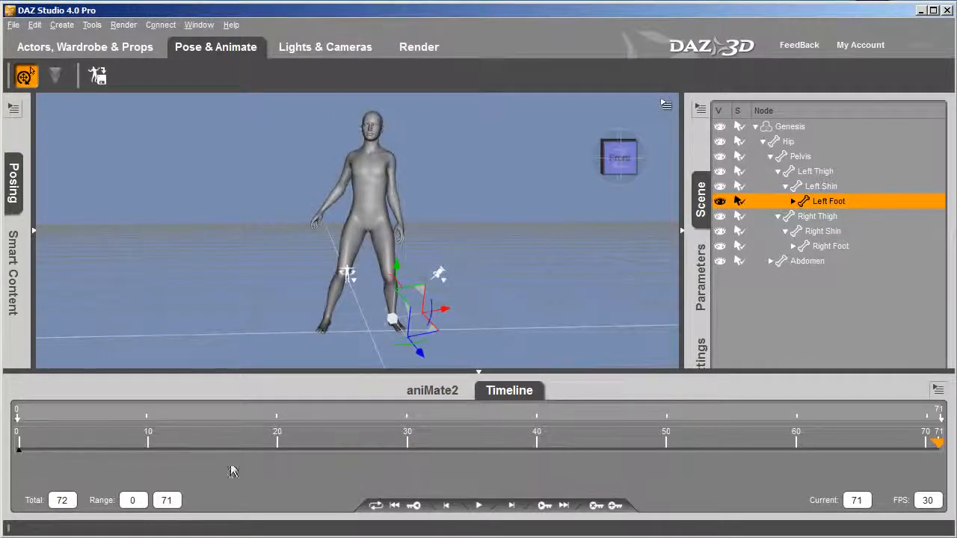
{"action": "left_click", "coordinate": [433, 391]}
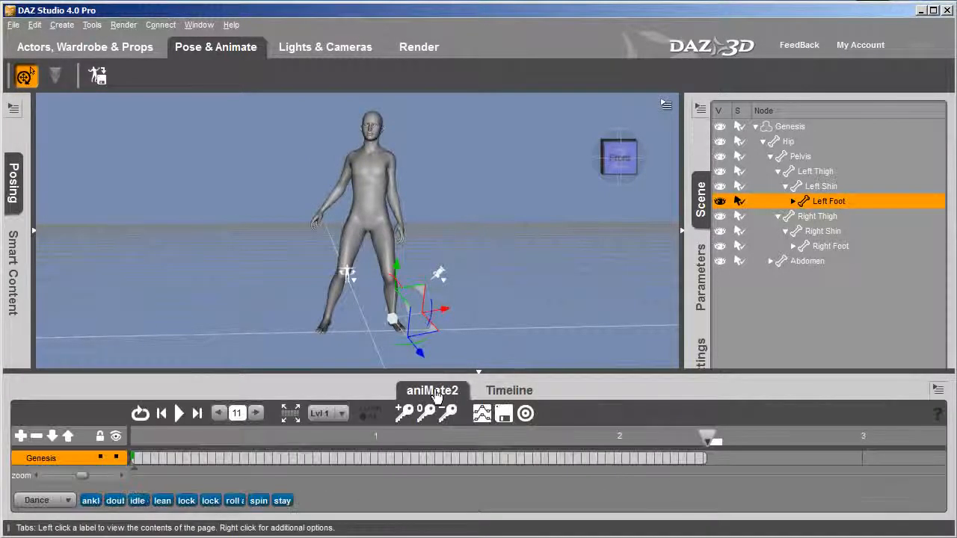
{"action": "right_click", "coordinate": [294, 477]}
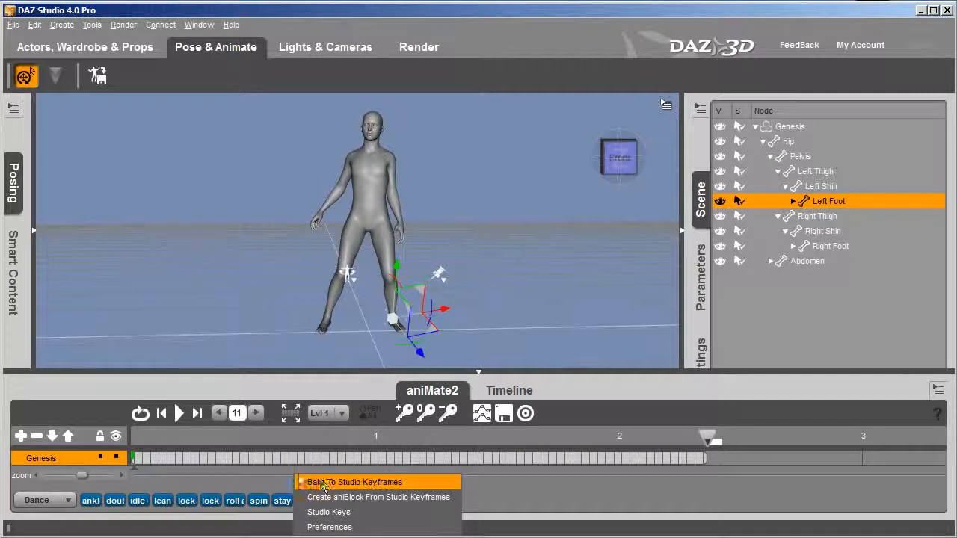
{"action": "left_click", "coordinate": [427, 483]}
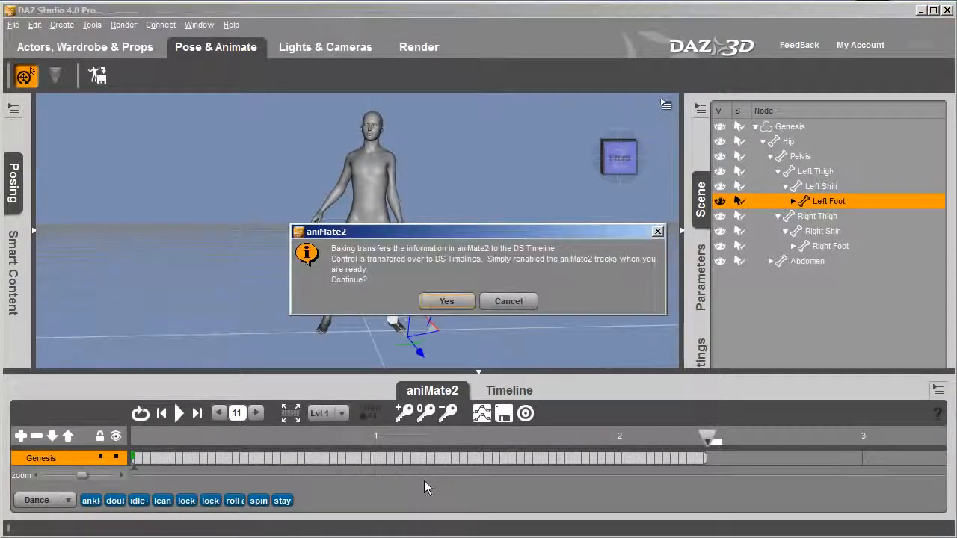
{"action": "left_click", "coordinate": [446, 301]}
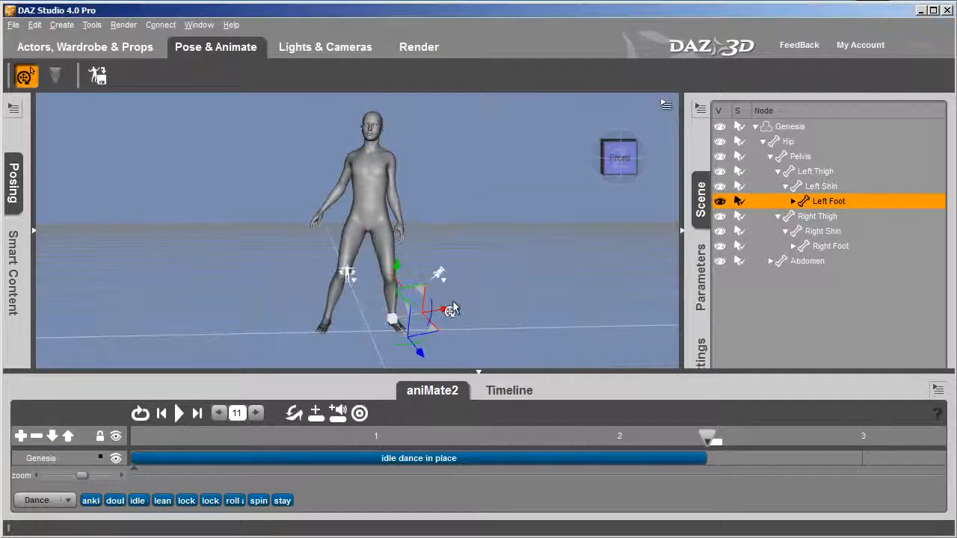
{"action": "left_click", "coordinate": [510, 391]}
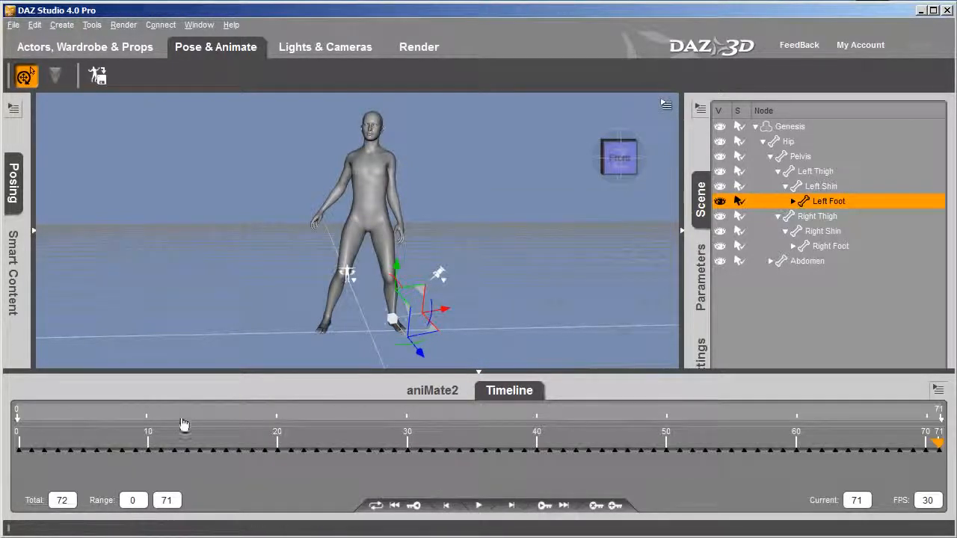
{"action": "mouse_move", "coordinate": [179, 446]}
{"action": "left_mouse_down"}
{"action": "mouse_move", "coordinate": [30, 446]}
{"action": "mouse_move", "coordinate": [946, 444]}
{"action": "left_mouse_up"}
Export the baked Genesis animation as a BioVision file named Daz4_idle.bvh with the default exporter options
{"action": "left_click", "coordinate": [13, 25]}
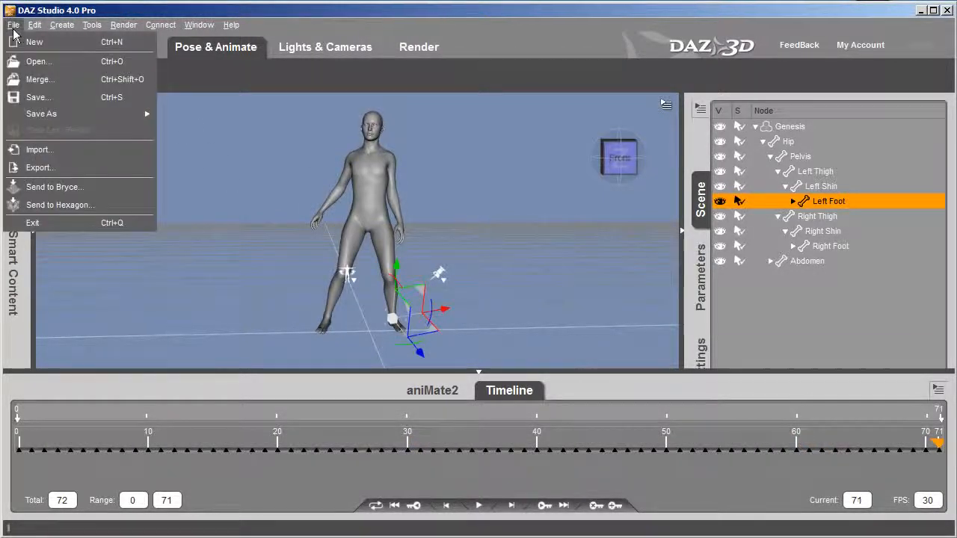
{"action": "left_click", "coordinate": [53, 166]}
{"action": "left_click", "coordinate": [615, 355]}
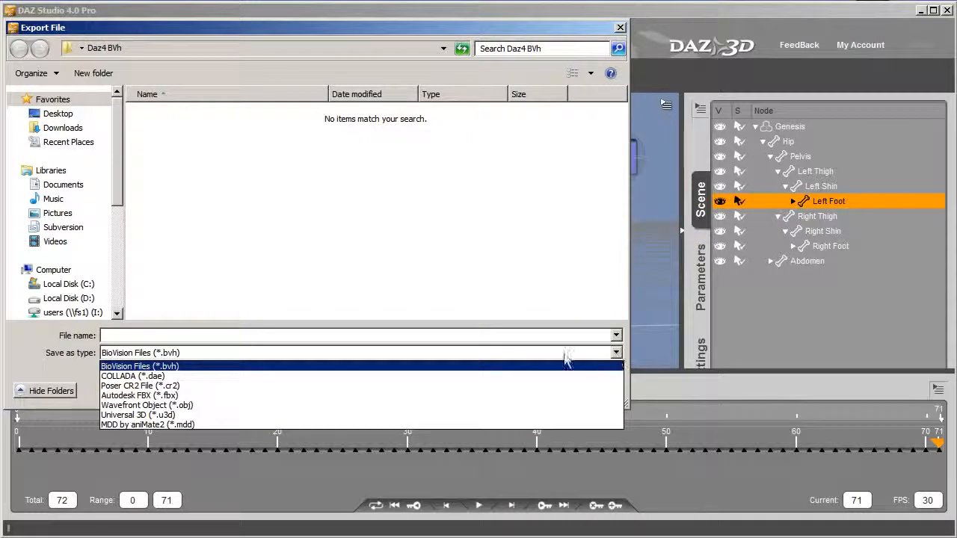
{"action": "left_click", "coordinate": [188, 368]}
{"action": "left_click", "coordinate": [188, 336]}
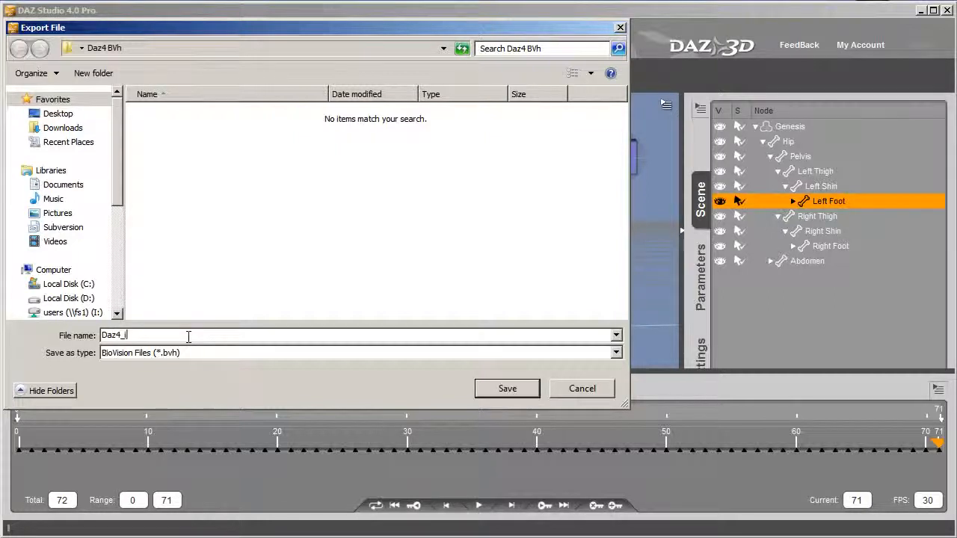
{"action": "left_click", "coordinate": [506, 391]}
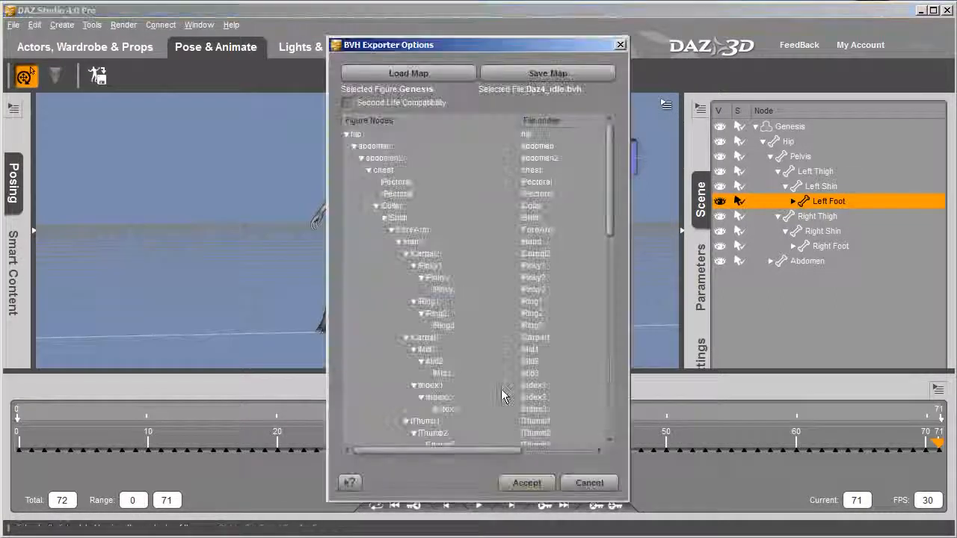
{"action": "left_click", "coordinate": [529, 483]}
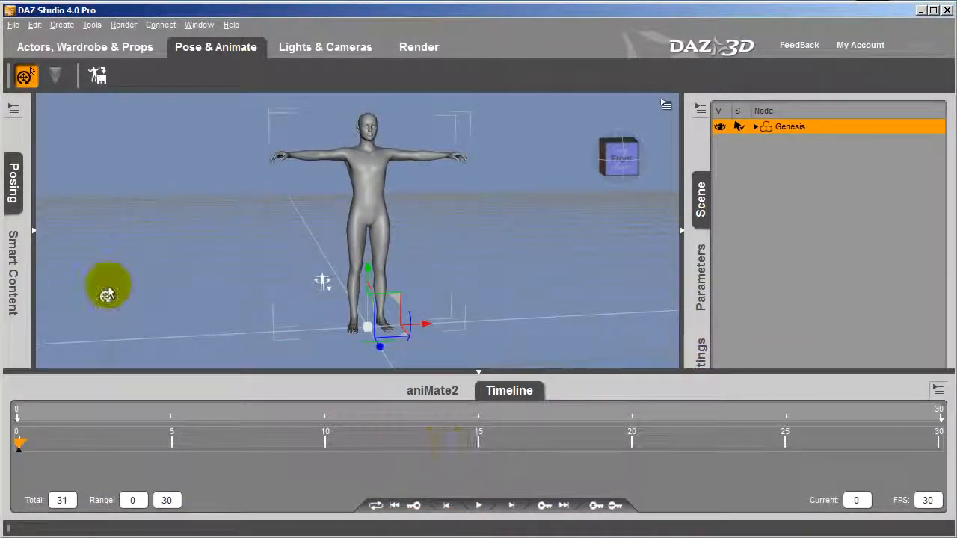
Export the Genesis figure's T-pose as a BioVision file named Daz4_stance.bvh with the default exporter options
{"action": "left_click", "coordinate": [13, 25]}
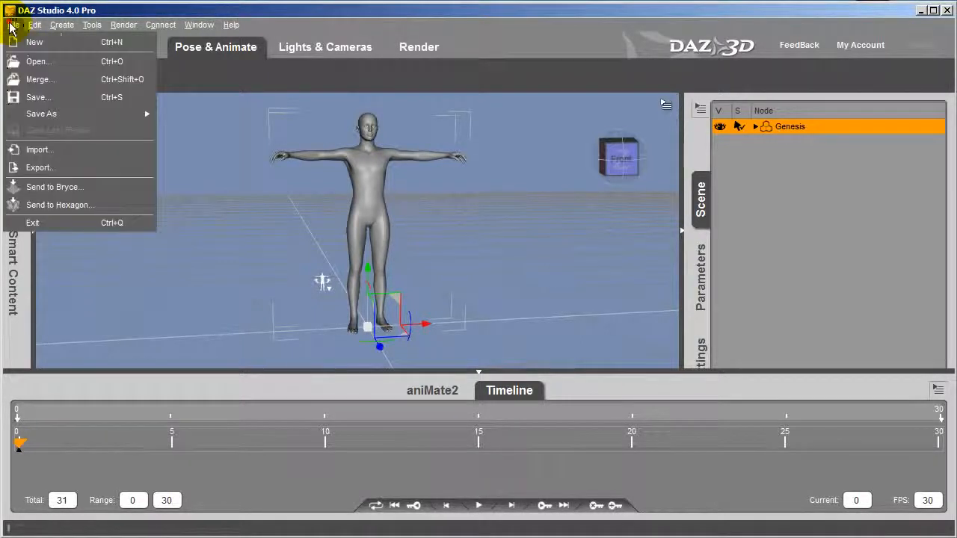
{"action": "left_click", "coordinate": [66, 169]}
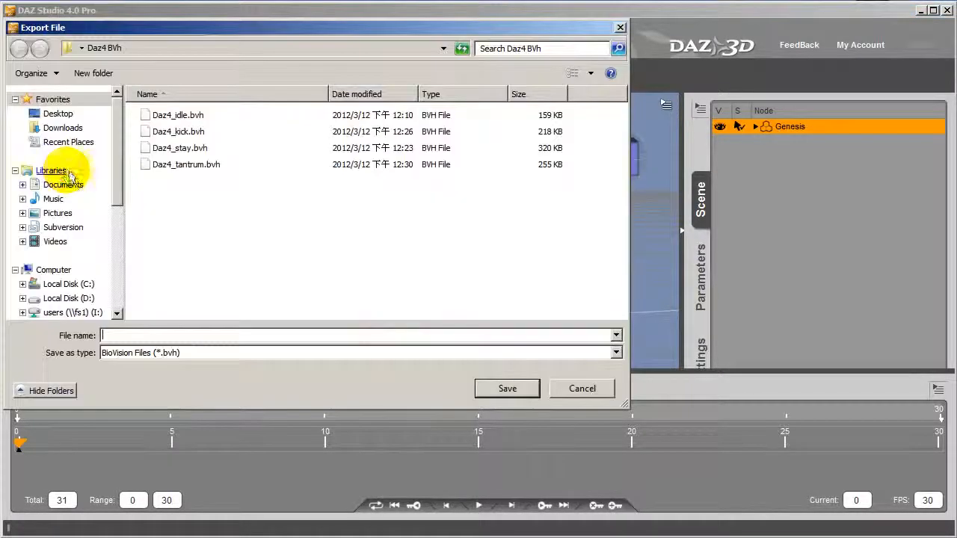
{"action": "type", "text": "Daz4"}
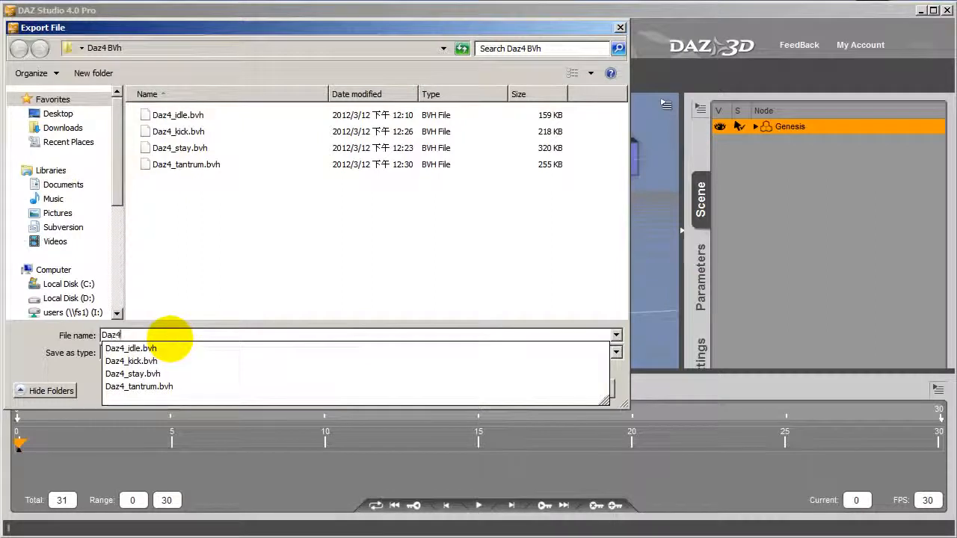
{"action": "type", "text": "_stance"}
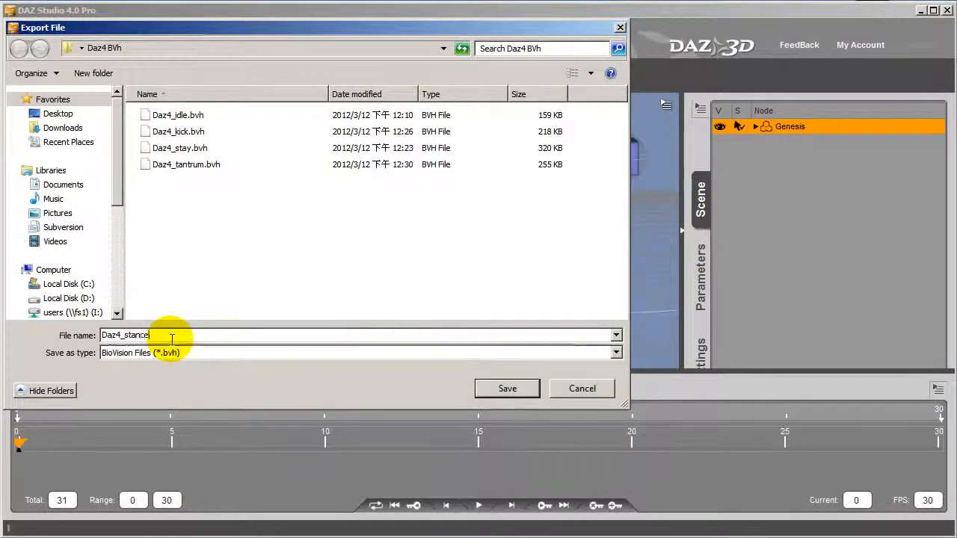
{"action": "key", "text": "Return"}
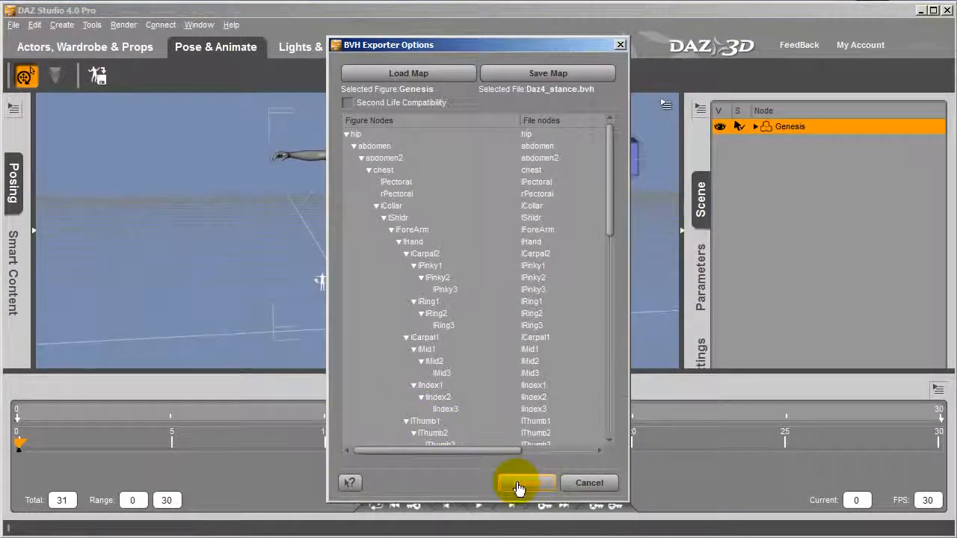
{"action": "left_click", "coordinate": [518, 484]}
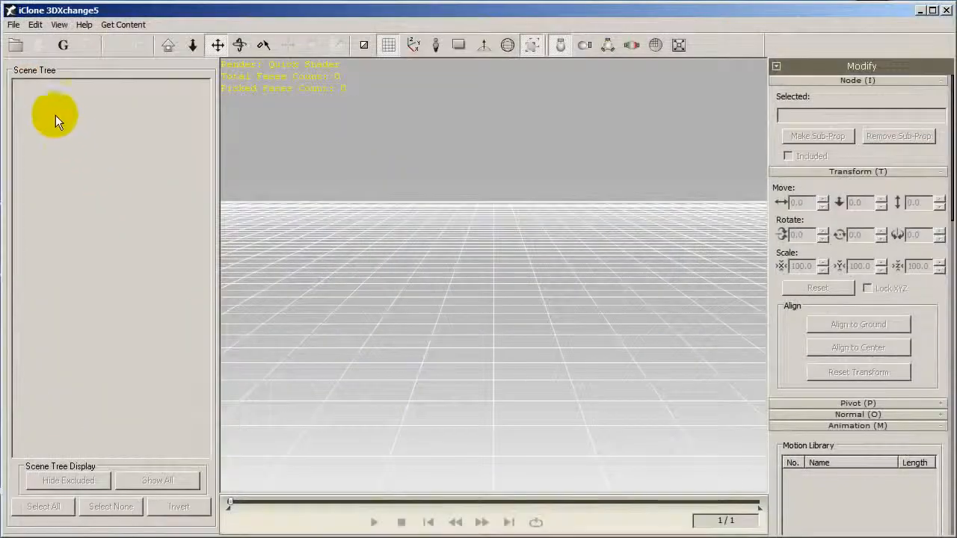
Switch to iClone 3DXchange5 and open Daz4_stance.bvh from the Daz4 BVh folder
{"action": "left_click", "coordinate": [19, 49]}
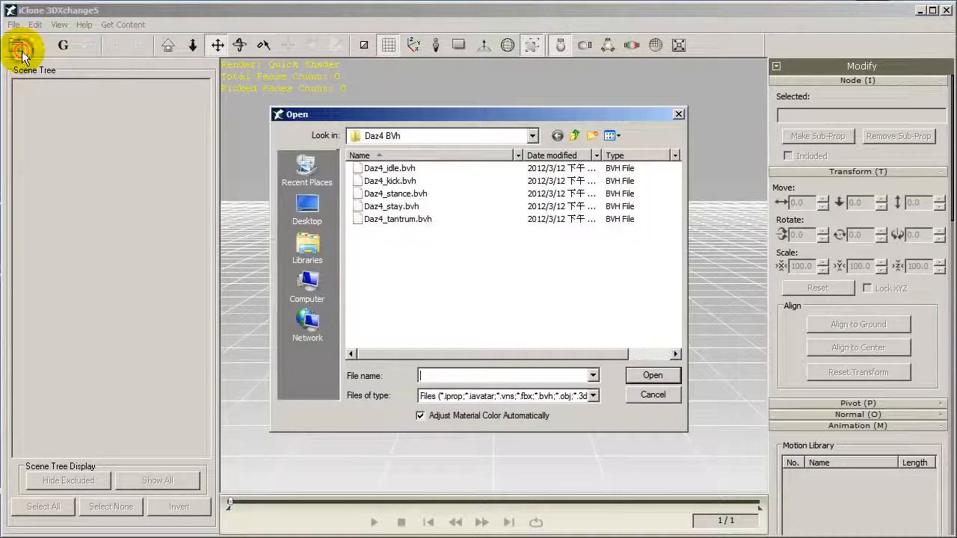
{"action": "left_click", "coordinate": [416, 196]}
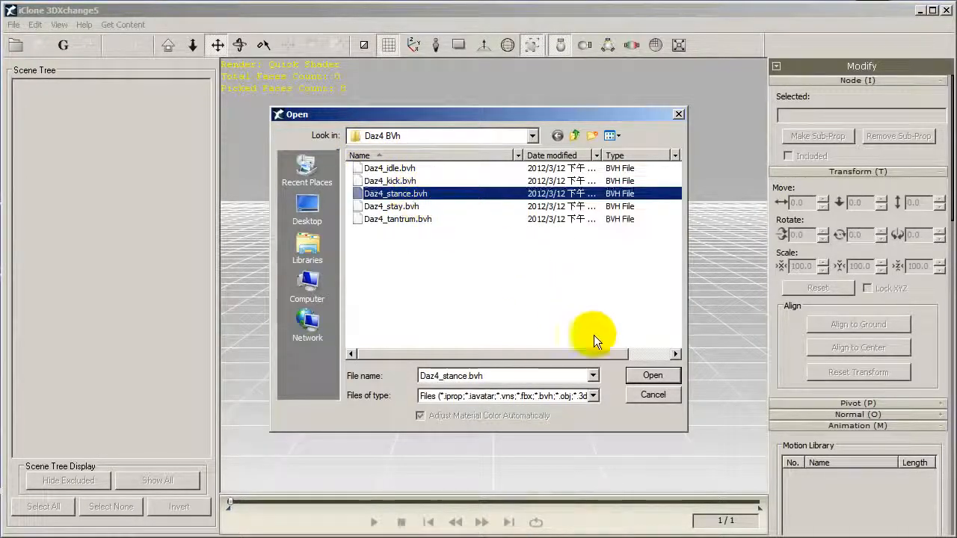
{"action": "left_click", "coordinate": [650, 376]}
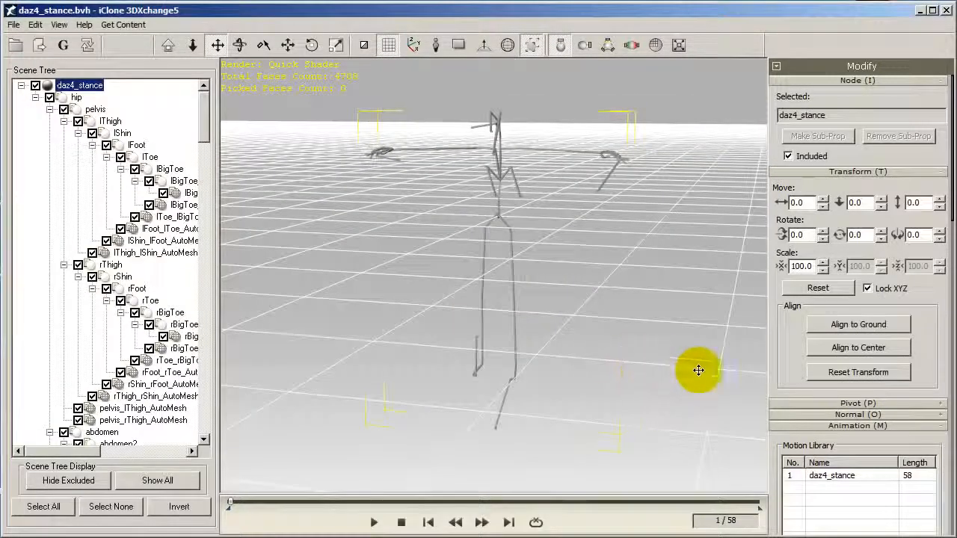
Import Daz4_idle.bvh, Daz4_kick.bvh, Daz4_stay.bvh and Daz4_tantrum.bvh together into the Motion Library
{"action": "left_click_drag", "start_coordinate": [800, 377], "coordinate": [795, 271]}
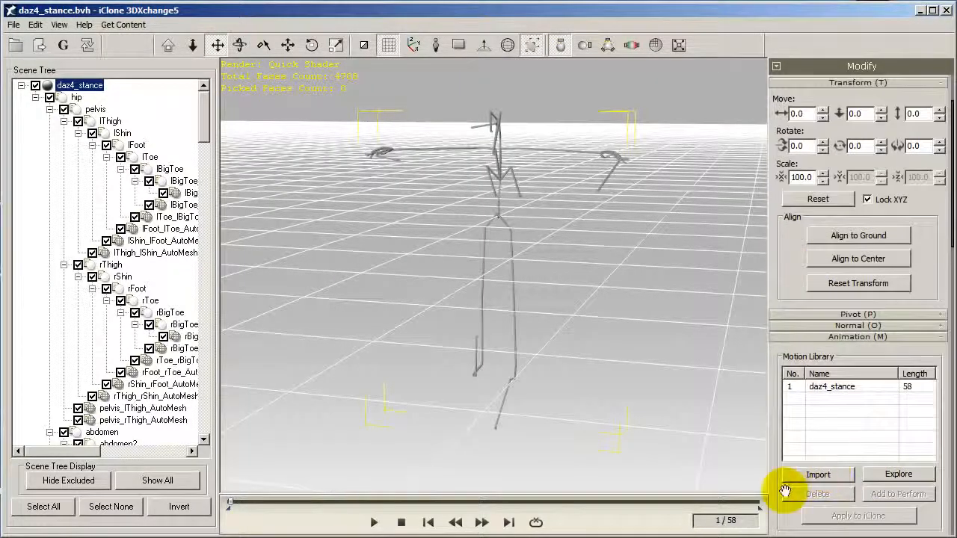
{"action": "left_click", "coordinate": [820, 475]}
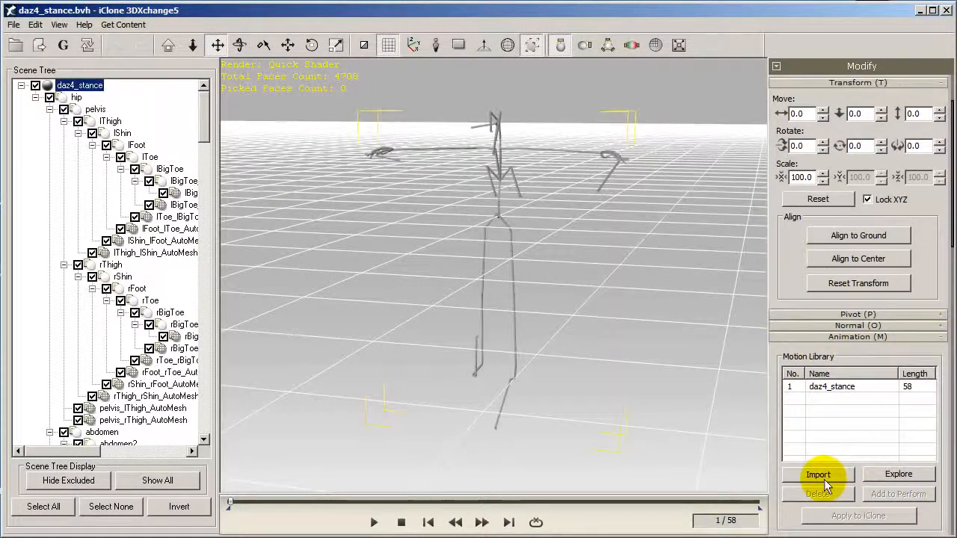
{"action": "left_click", "coordinate": [446, 196]}
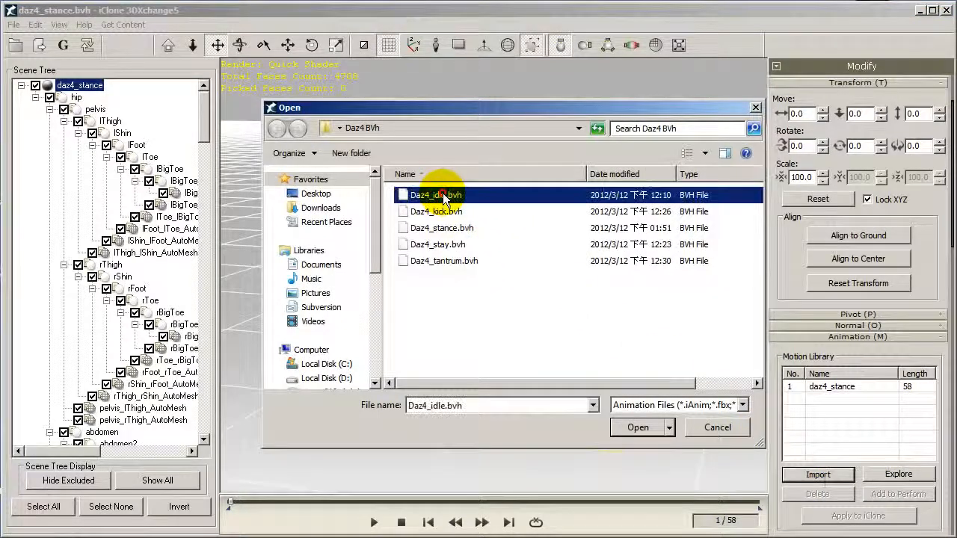
{"action": "left_click", "coordinate": [446, 212], "text": "ctrl"}
{"action": "left_click", "coordinate": [446, 244], "text": "ctrl"}
{"action": "left_click", "coordinate": [443, 261], "text": "ctrl"}
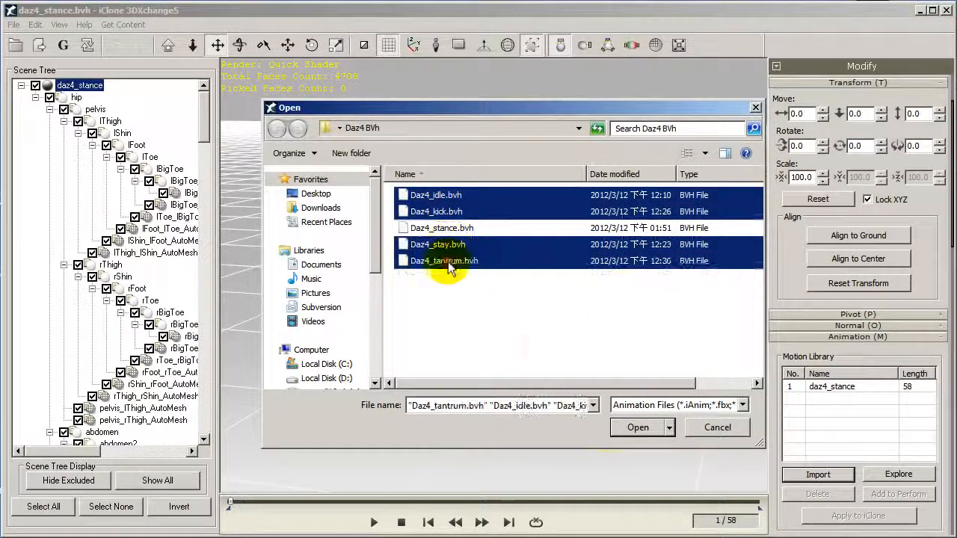
{"action": "left_click", "coordinate": [639, 429]}
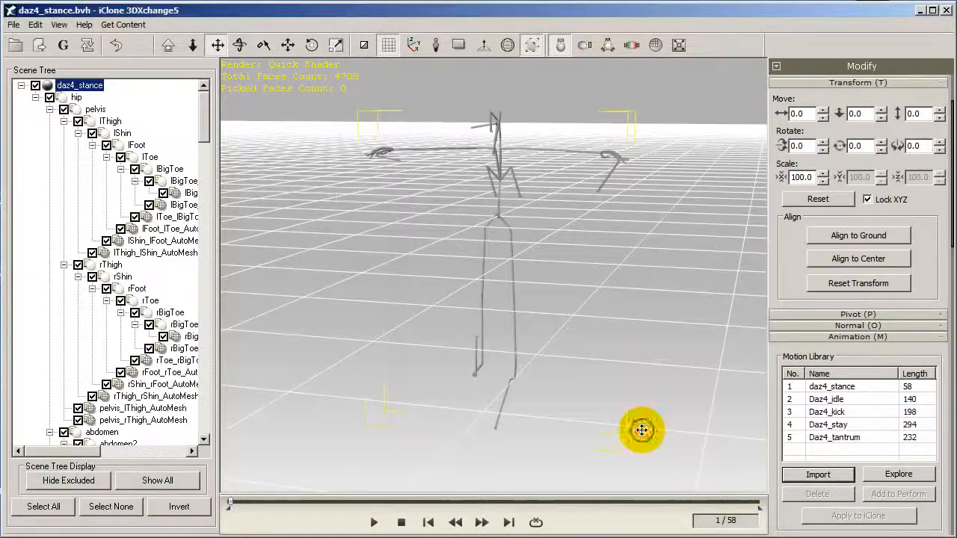
Preview the Daz4_idle, Daz4_kick, Daz4_stay and Daz4_tantrum motions on the skeleton, then stop playback
{"action": "double_click", "coordinate": [845, 401]}
{"action": "right_click_drag", "start_coordinate": [570, 353], "coordinate": [605, 326]}
{"action": "double_click", "coordinate": [829, 411]}
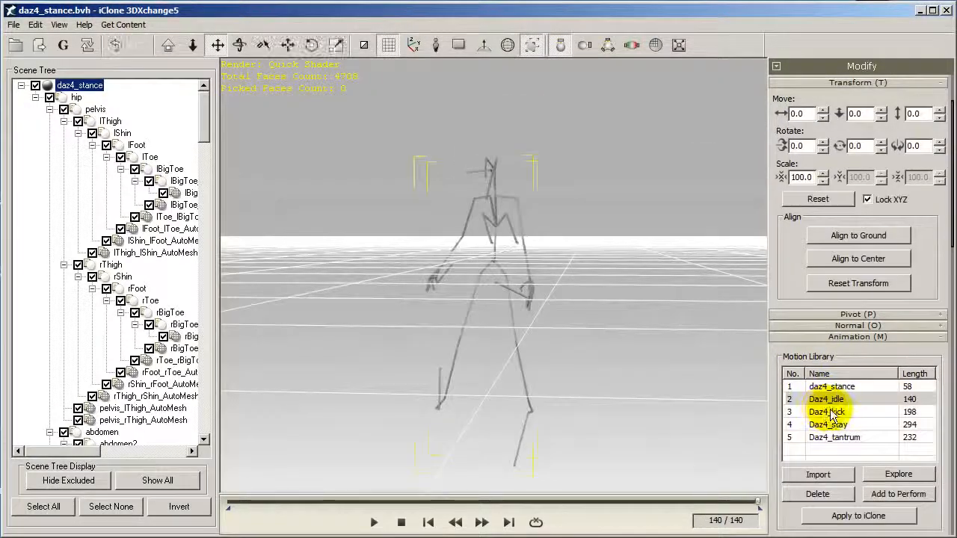
{"action": "double_click", "coordinate": [832, 425]}
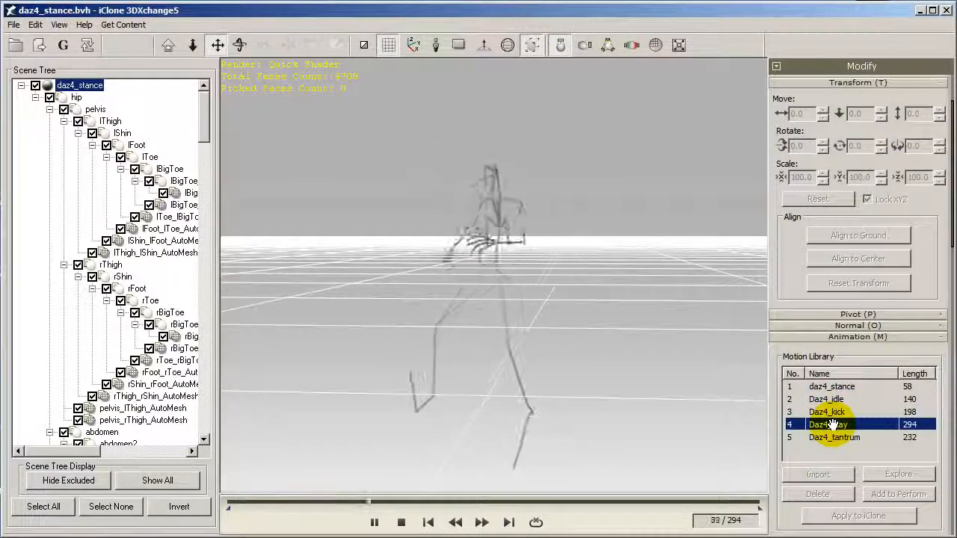
{"action": "double_click", "coordinate": [830, 437]}
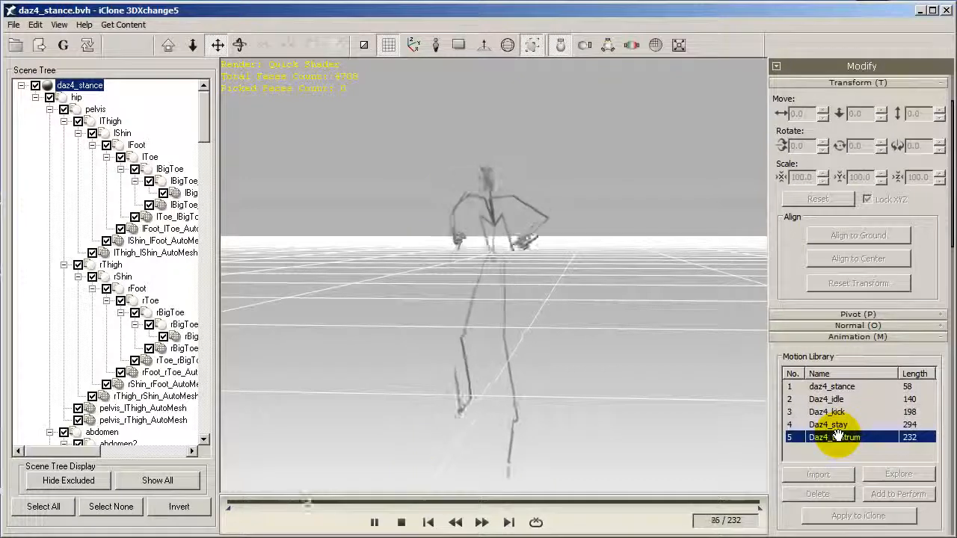
{"action": "left_click", "coordinate": [401, 522]}
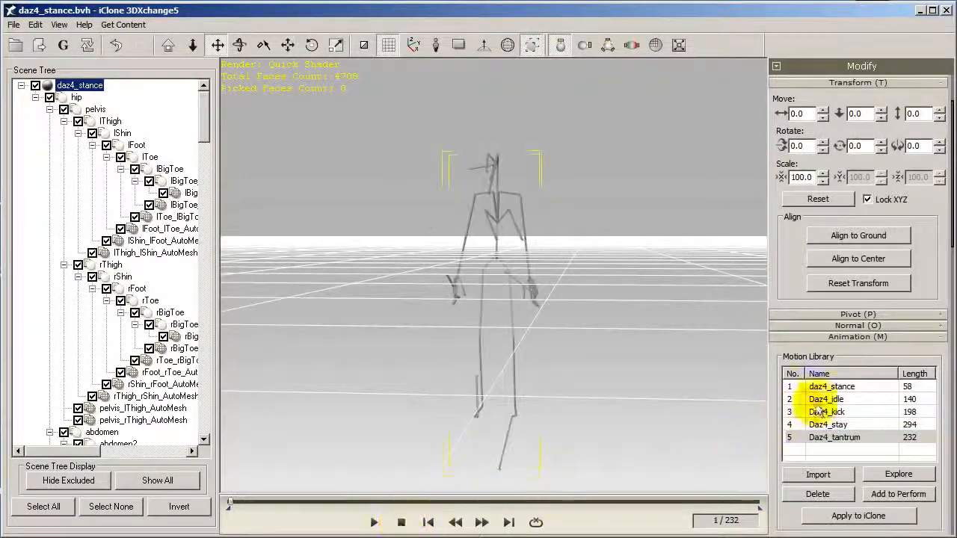
Show the daz4_stance motion and set the skeleton's vertical position to 105 to lift it above the ground
{"action": "left_click", "coordinate": [836, 388]}
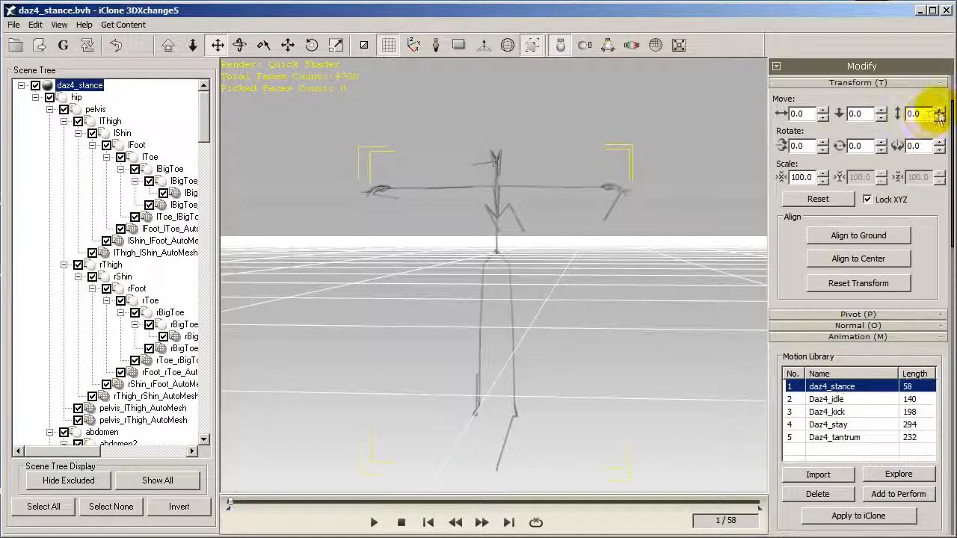
{"action": "left_click_drag", "start_coordinate": [940, 116], "coordinate": [943, 45]}
{"action": "left_click_drag", "start_coordinate": [686, 220], "coordinate": [679, 327]}
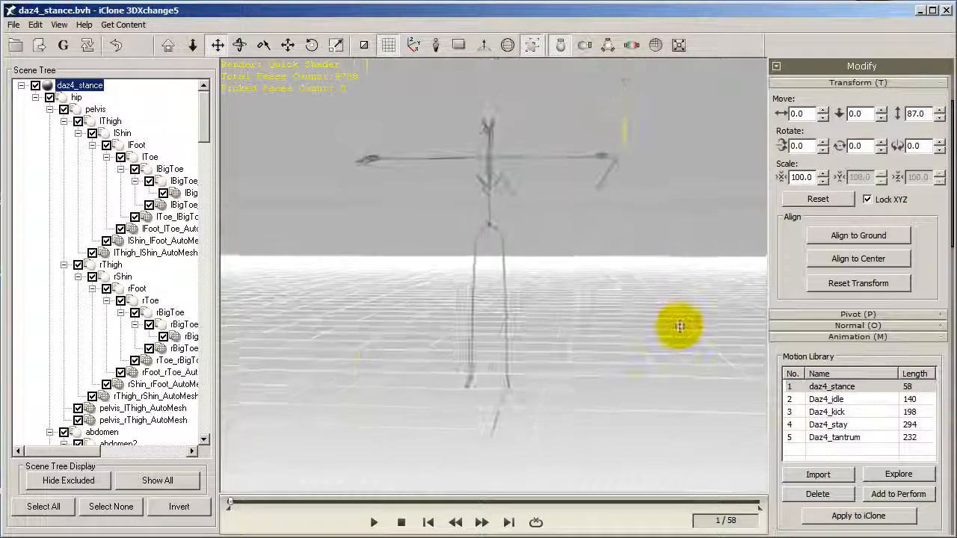
{"action": "left_click", "coordinate": [923, 113]}
{"action": "type", "text": "10"}
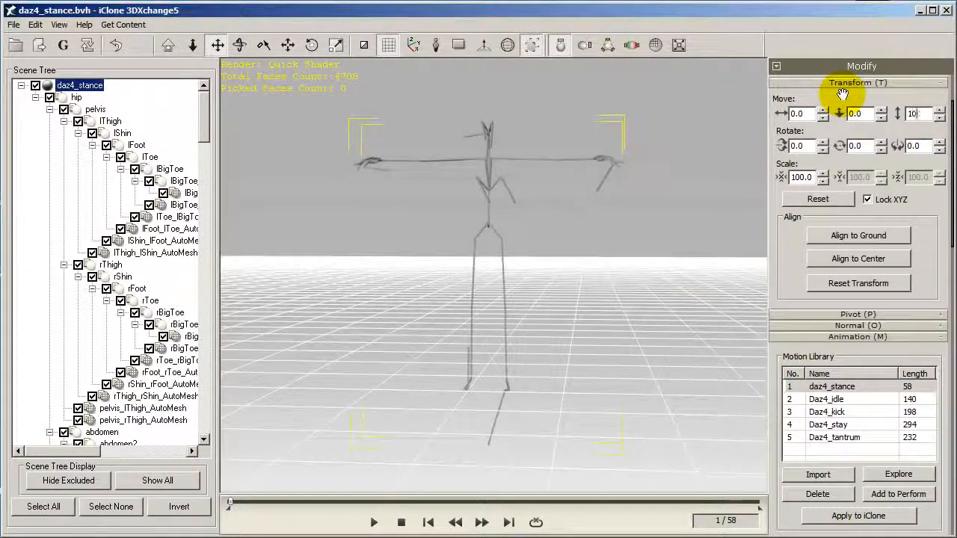
{"action": "type", "text": "5"}
{"action": "key", "text": "Return"}
{"action": "left_click_drag", "start_coordinate": [554, 229], "coordinate": [573, 235]}
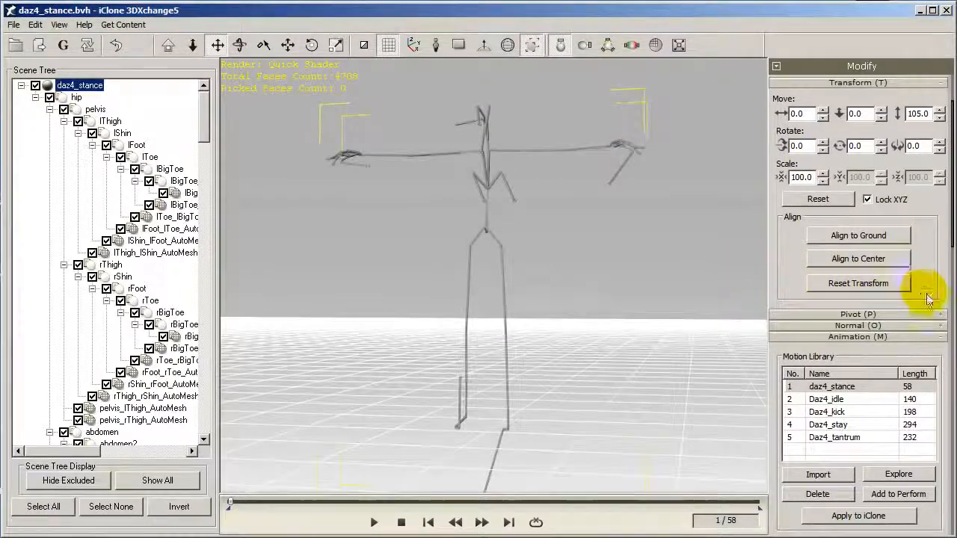
Start converting the skeleton to a non-standard character and apply the Daz4 Genesis bone-mapping preset
{"action": "left_click_drag", "start_coordinate": [927, 298], "coordinate": [919, 10]}
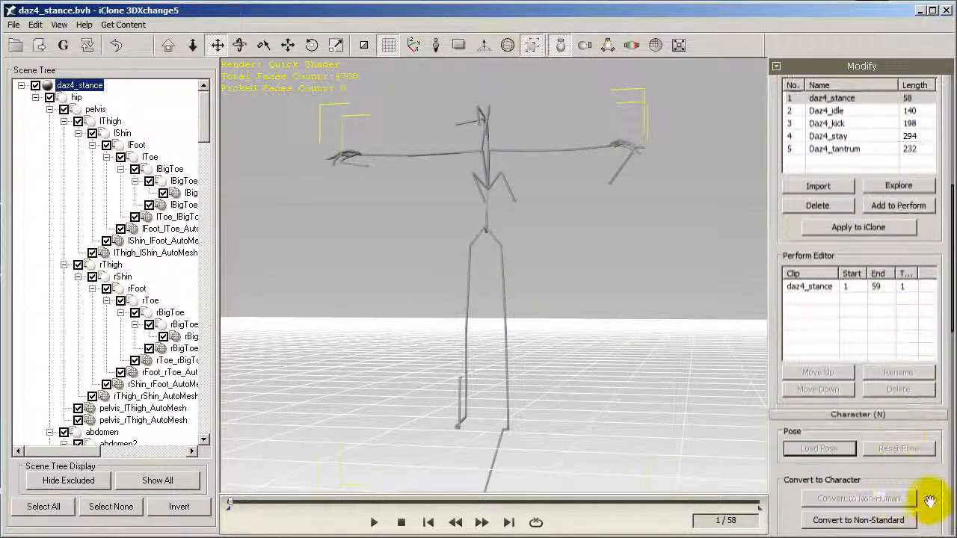
{"action": "left_click_drag", "start_coordinate": [930, 501], "coordinate": [932, 399]}
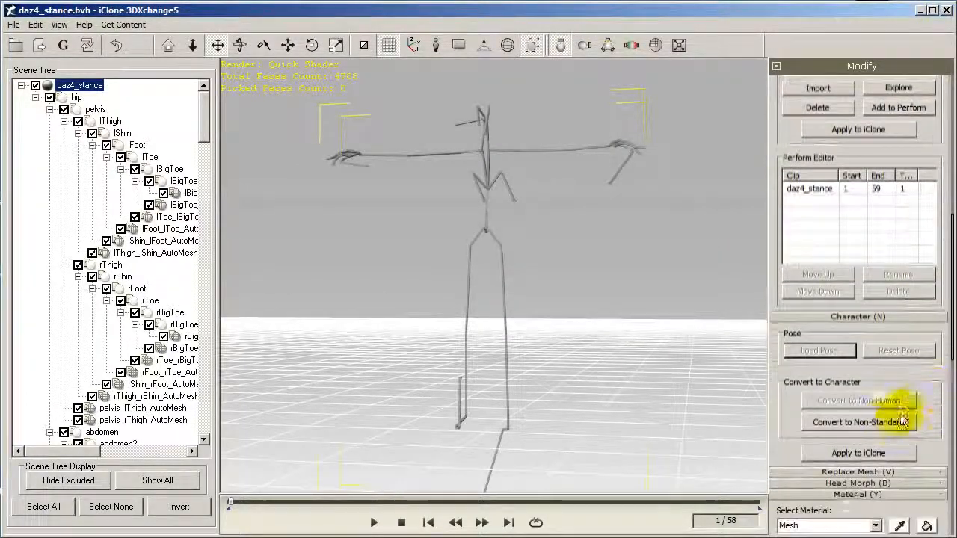
{"action": "left_click", "coordinate": [890, 422]}
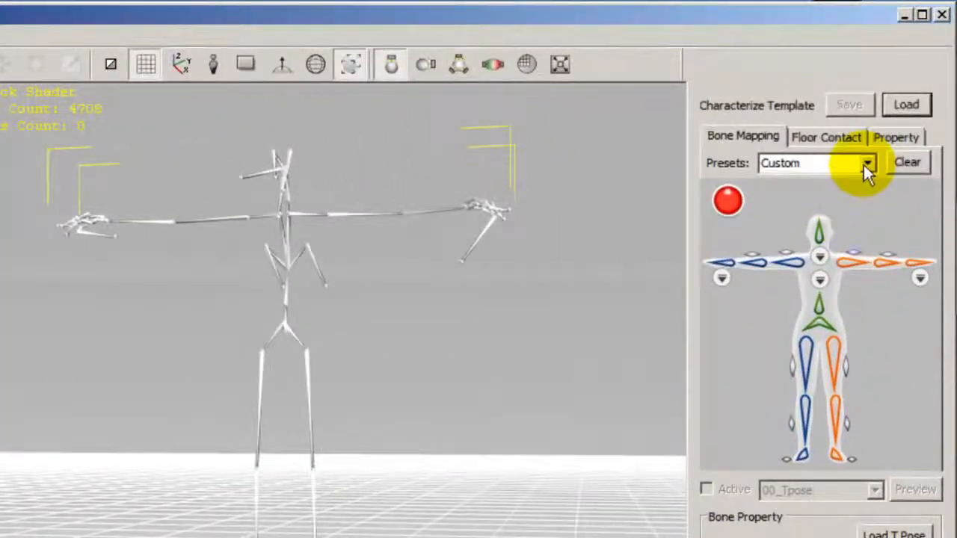
{"action": "left_click", "coordinate": [895, 115]}
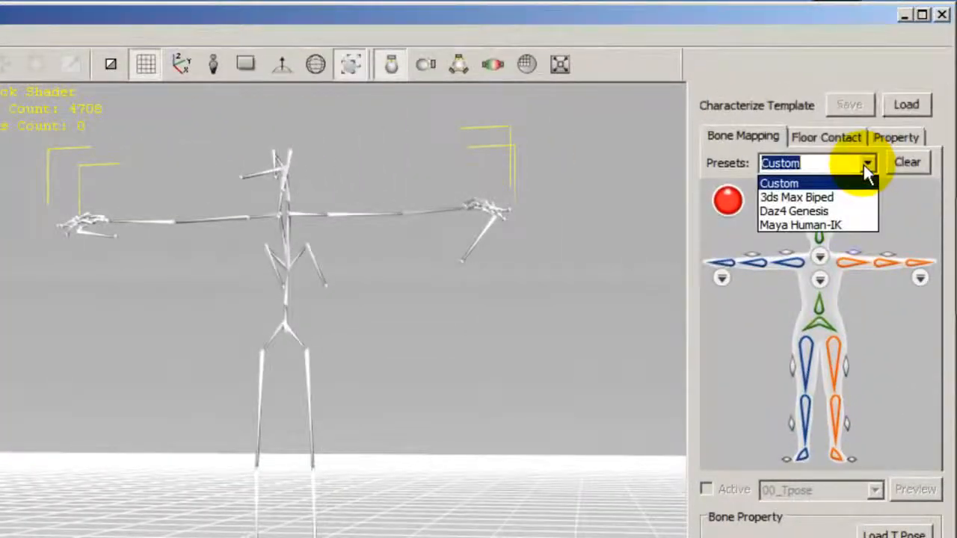
{"action": "left_click", "coordinate": [850, 210]}
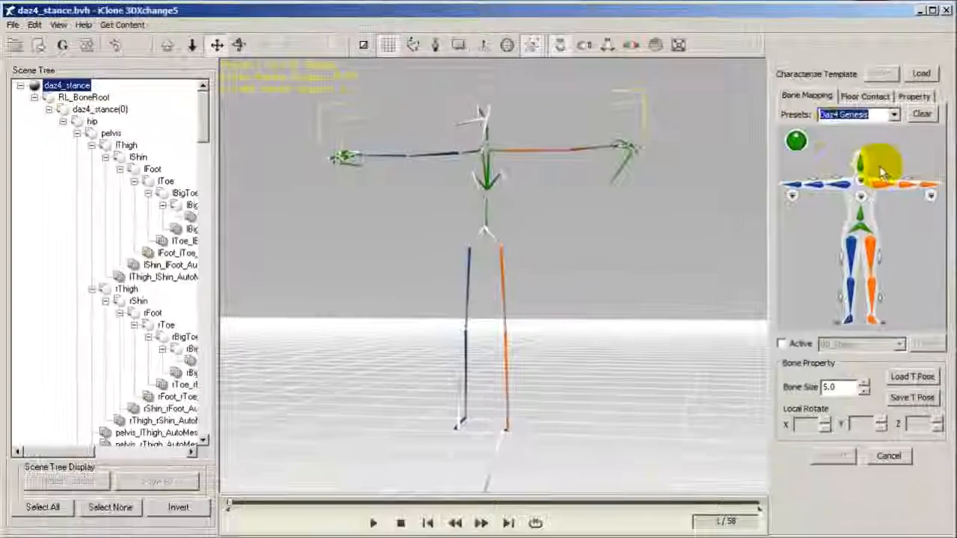
{"action": "right_click_drag", "start_coordinate": [668, 199], "coordinate": [573, 331]}
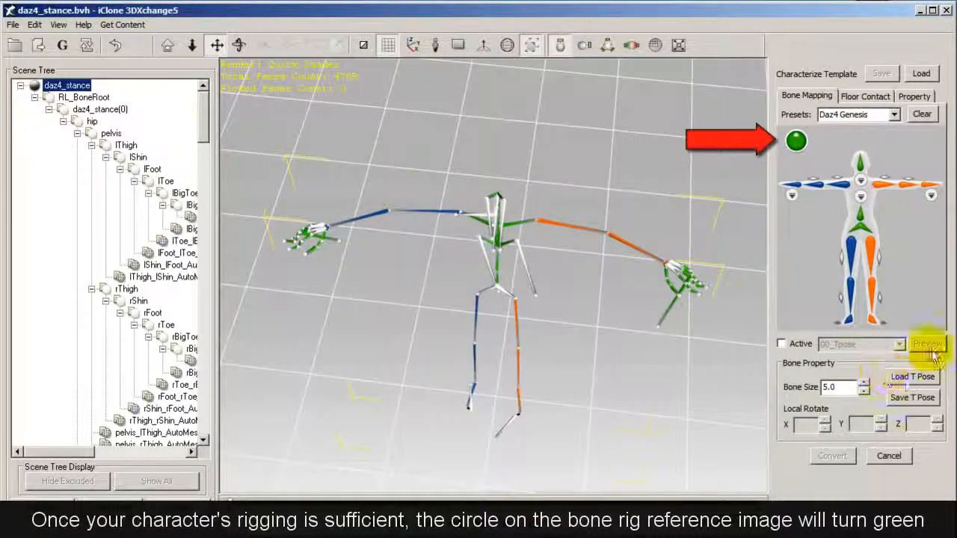
Load the T-pose profile Daz4 Genesis_BVH.3dxProfile from the 3DX5\Tpose folder on drive D and inspect the skeleton
{"action": "left_click", "coordinate": [906, 380]}
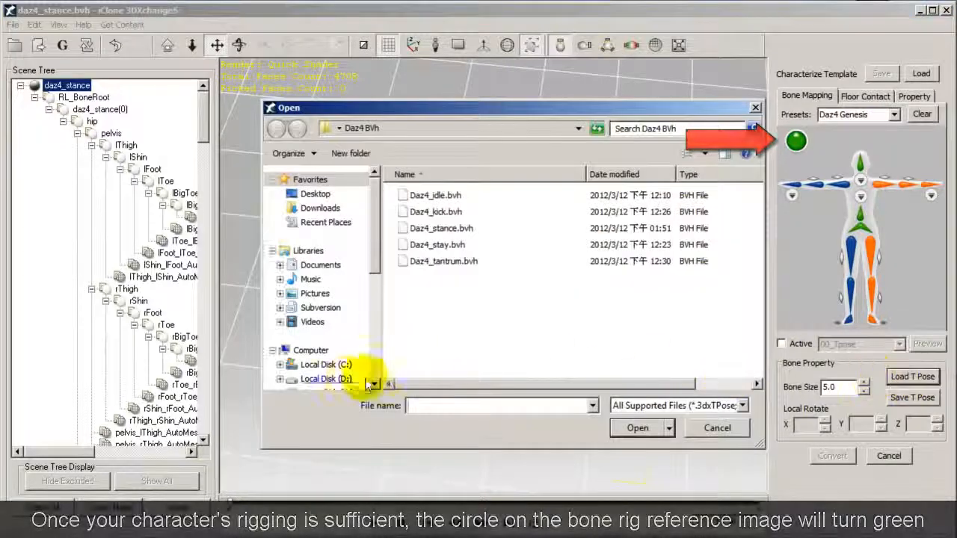
{"action": "left_click", "coordinate": [326, 379]}
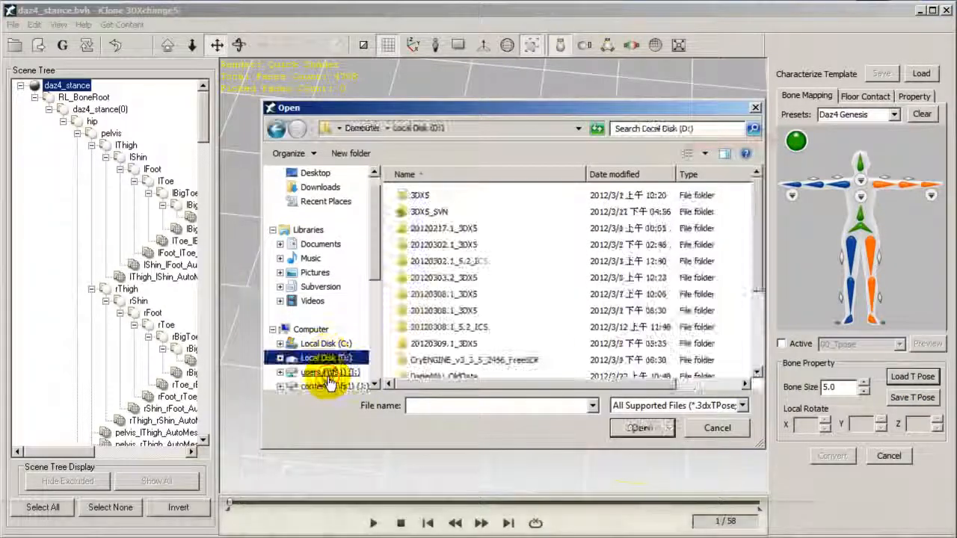
{"action": "double_click", "coordinate": [417, 194]}
{"action": "double_click", "coordinate": [422, 360]}
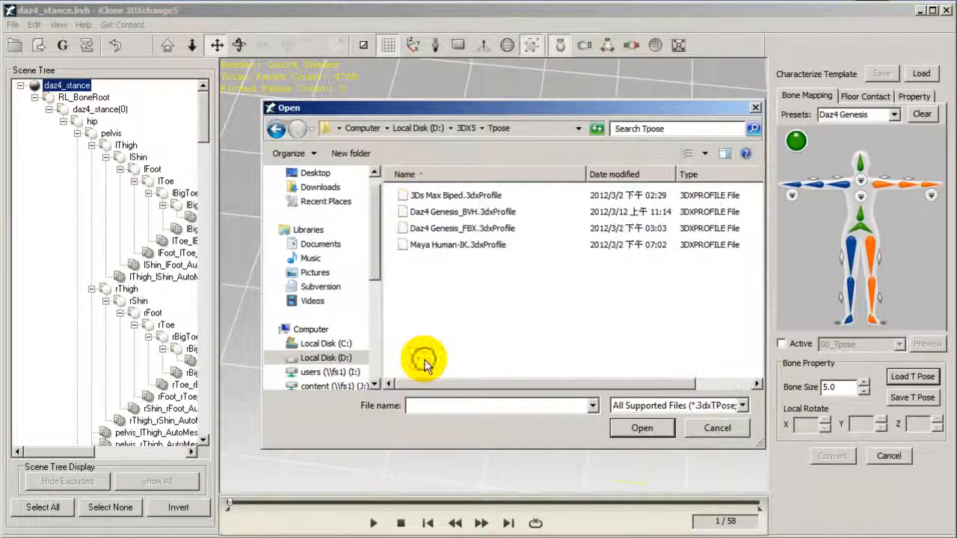
{"action": "left_click", "coordinate": [479, 212]}
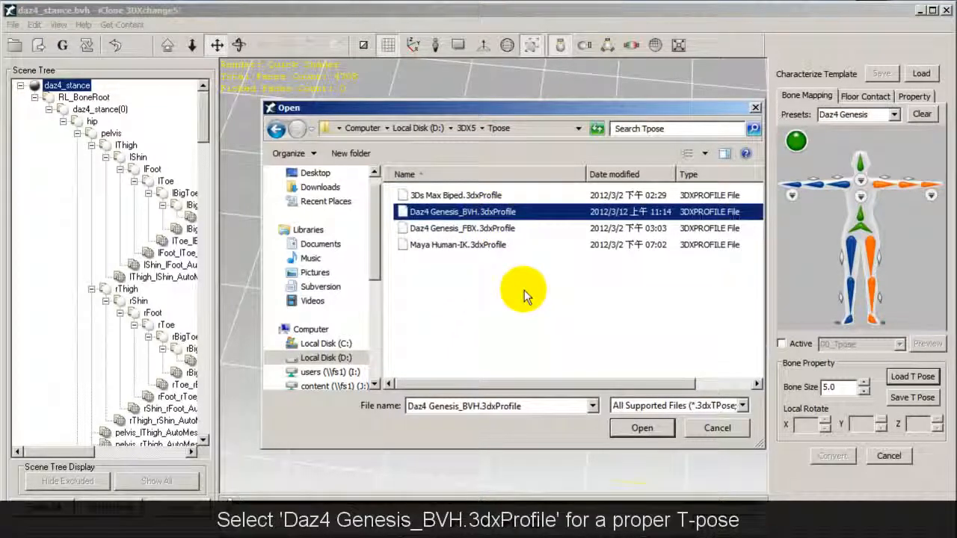
{"action": "left_click", "coordinate": [637, 430]}
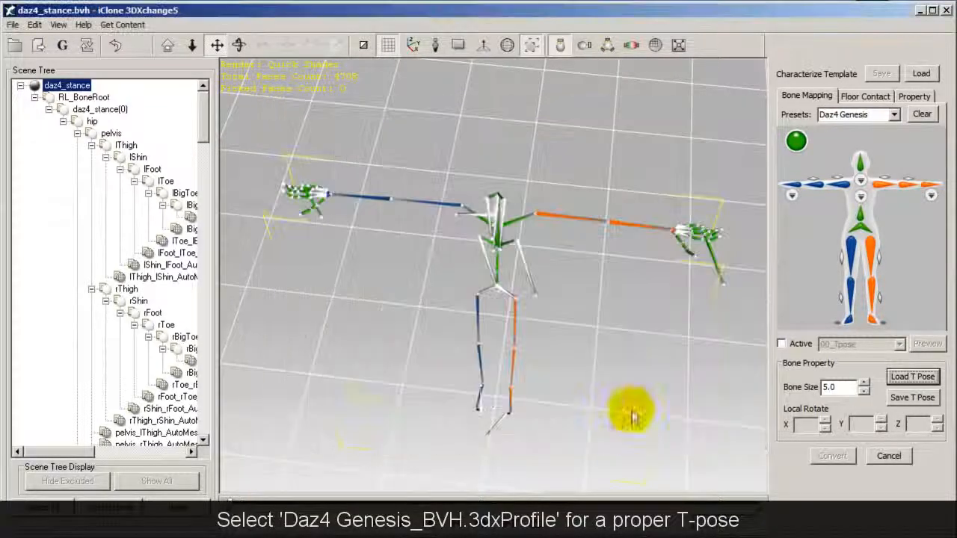
{"action": "right_click_drag", "start_coordinate": [631, 412], "coordinate": [571, 197]}
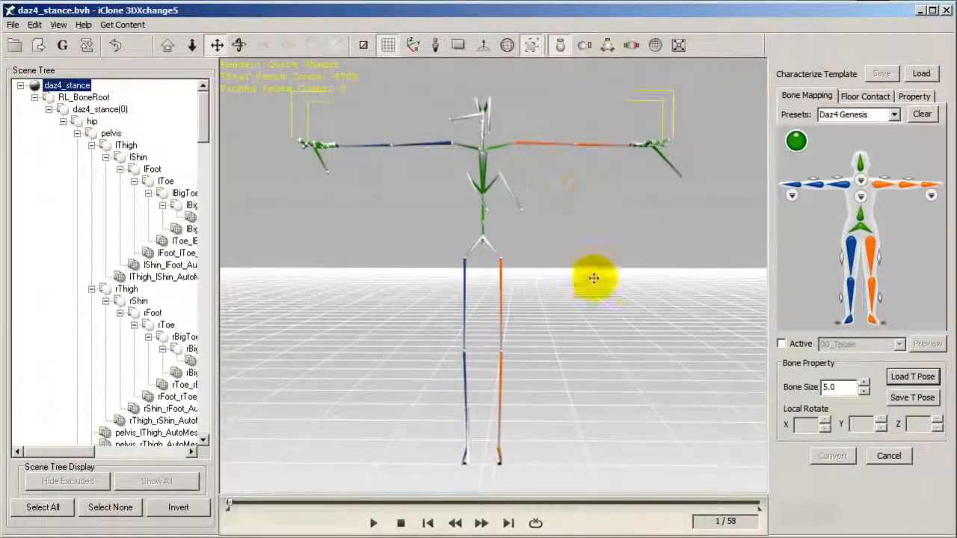
Activate the completed bone mapping, preview the 02_Explain2 motion on the skeleton, and stop playback
{"action": "left_click", "coordinate": [781, 344]}
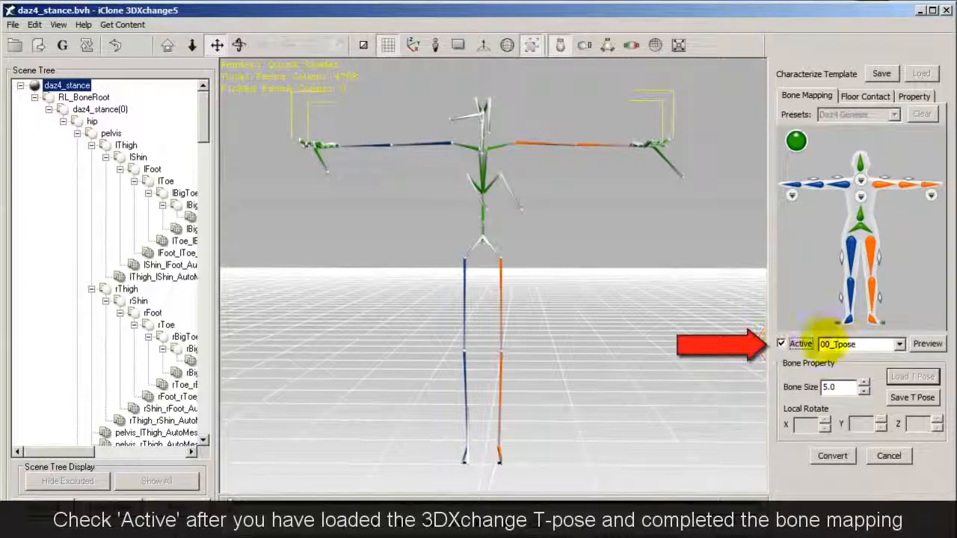
{"action": "left_click", "coordinate": [899, 344]}
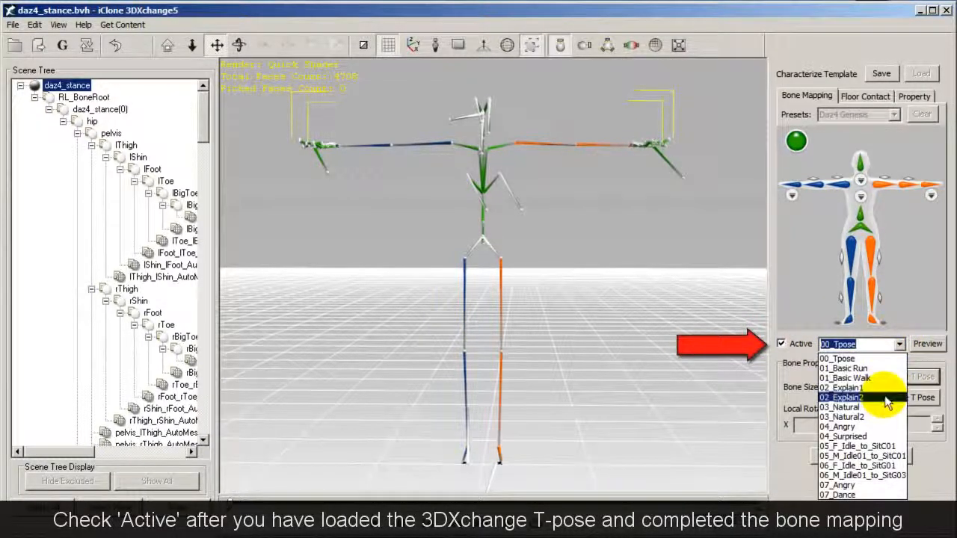
{"action": "left_click", "coordinate": [867, 397]}
{"action": "left_click", "coordinate": [929, 345]}
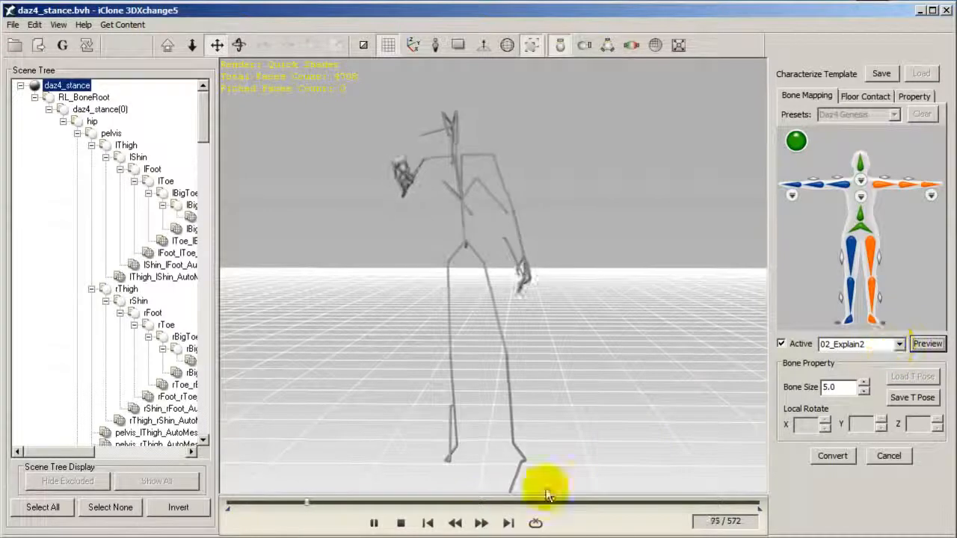
{"action": "left_click", "coordinate": [401, 525]}
Preview the 00_Tpose pose and convert the skeleton to a non-standard character
{"action": "left_click", "coordinate": [899, 344]}
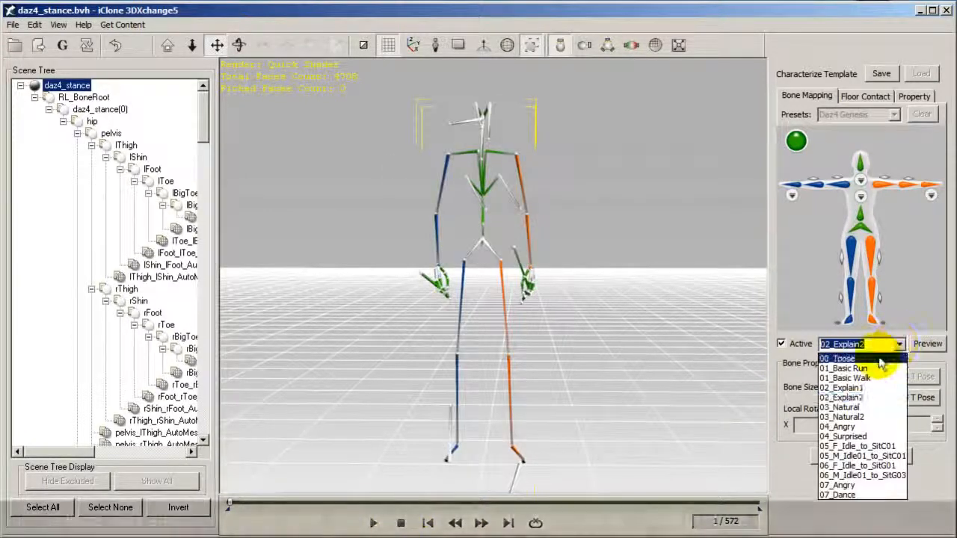
{"action": "left_click", "coordinate": [884, 345]}
{"action": "left_click", "coordinate": [928, 344]}
{"action": "middle_click_drag", "start_coordinate": [651, 356], "coordinate": [582, 379]}
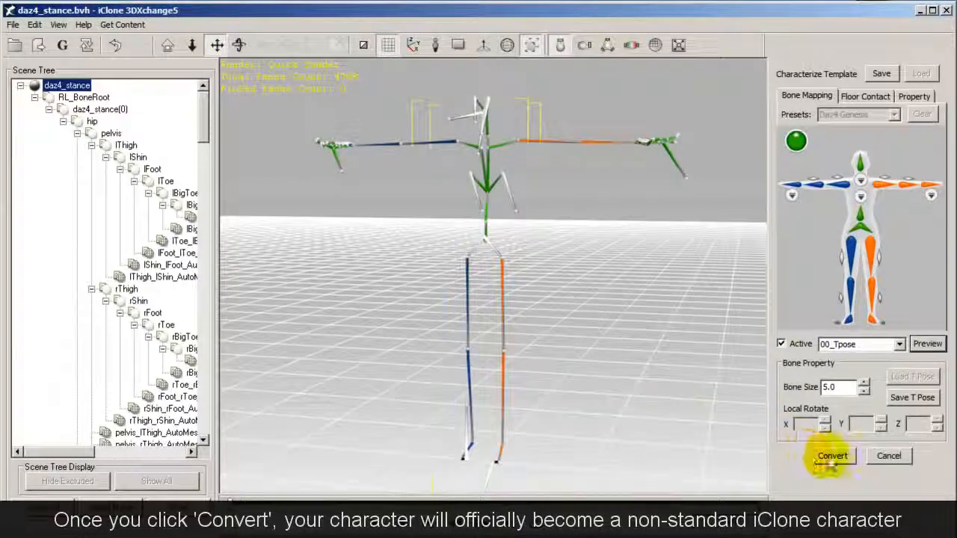
{"action": "left_click", "coordinate": [833, 457]}
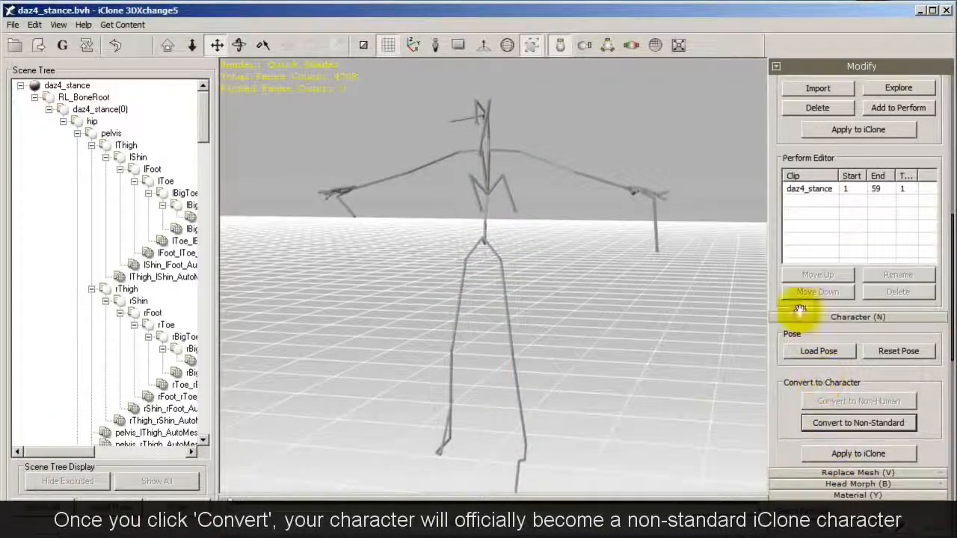
Preview the Daz4_idle, daz4_stance, Daz4_kick, Daz4_stay and Daz4_tantrum motions from the Motion Library on the converted character
{"action": "scroll", "coordinate": [793, 187], "scroll_direction": "up", "scroll_amount": 2}
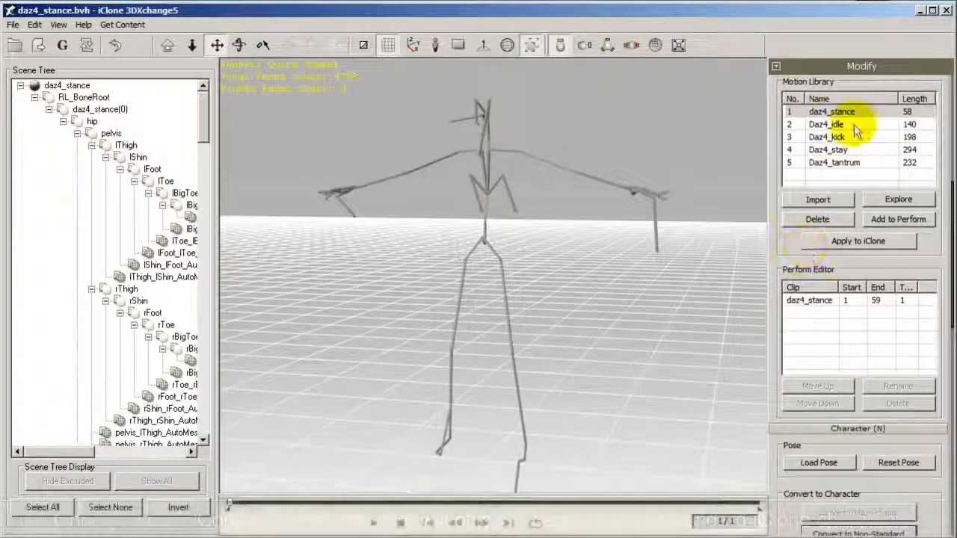
{"action": "scroll", "coordinate": [795, 255], "scroll_direction": "up", "scroll_amount": 2}
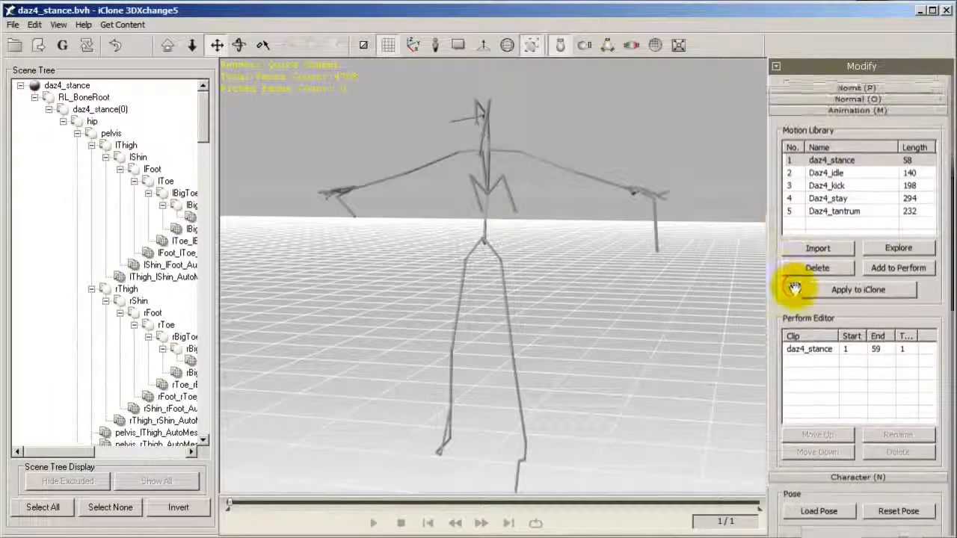
{"action": "left_click", "coordinate": [850, 190]}
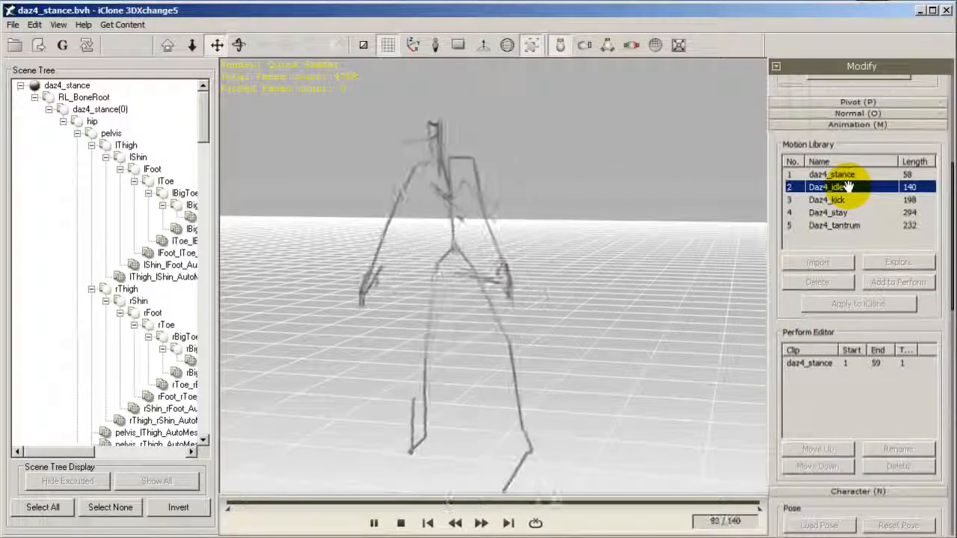
{"action": "left_click", "coordinate": [849, 177]}
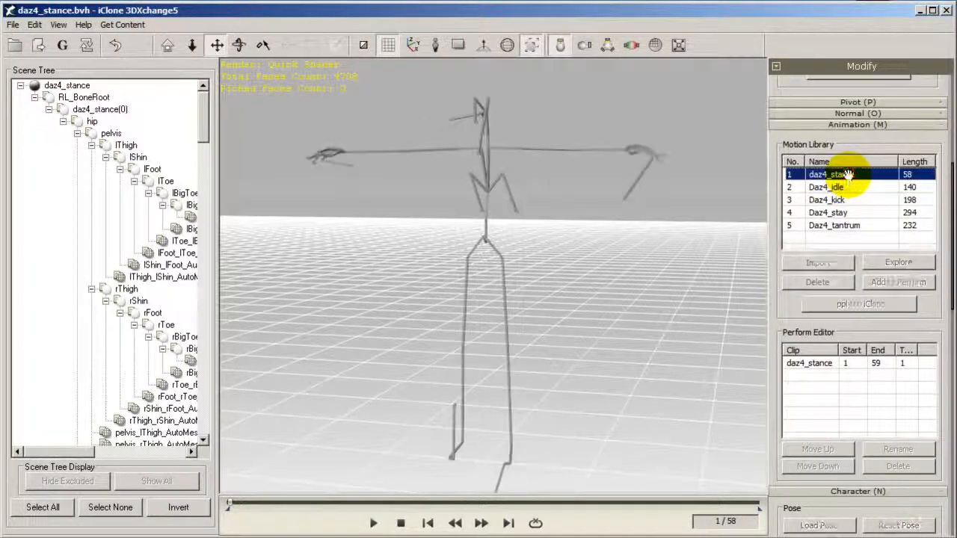
{"action": "left_click", "coordinate": [850, 202]}
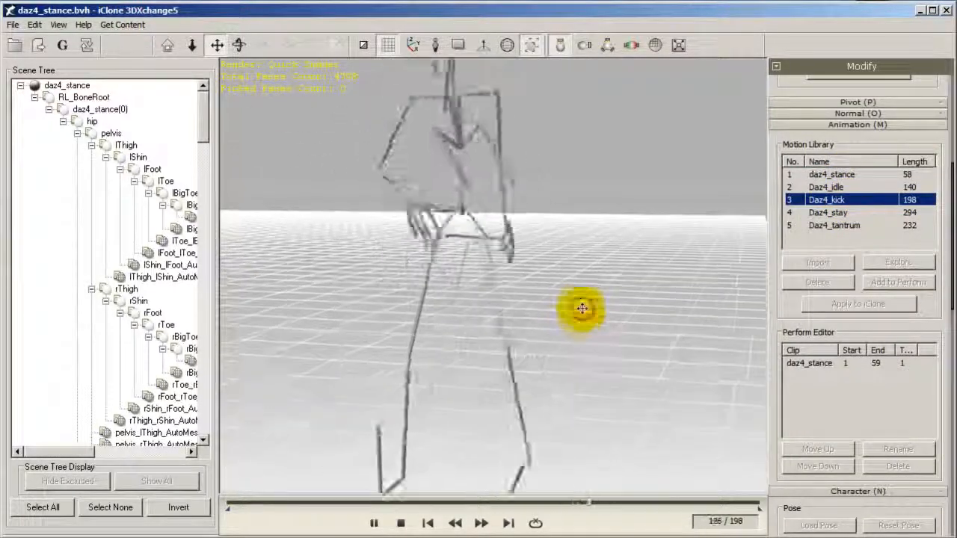
{"action": "left_click", "coordinate": [850, 213]}
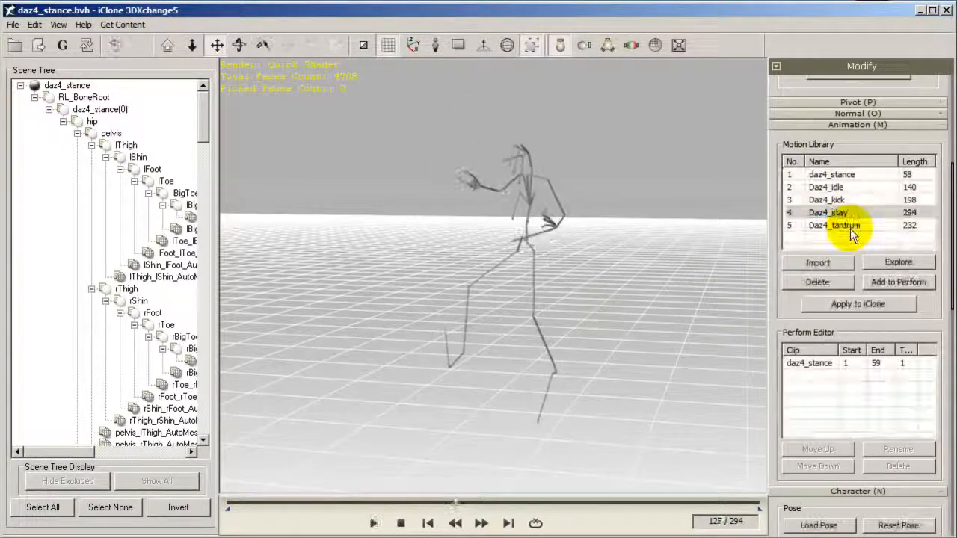
{"action": "left_click", "coordinate": [851, 226]}
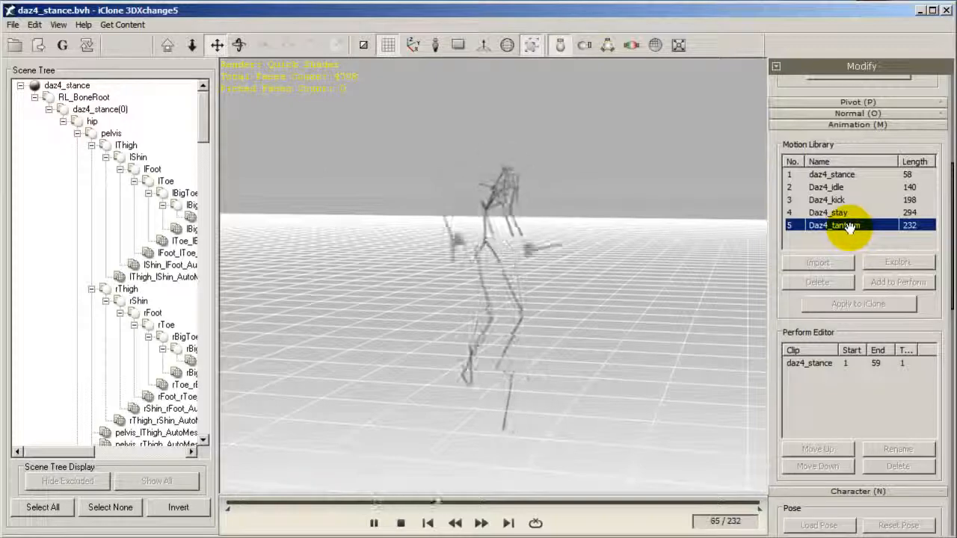
Add the Daz4_idle, Daz4_kick, Daz4_stay and Daz4_tantrum motions to the Perform Editor
{"action": "left_click", "coordinate": [855, 189]}
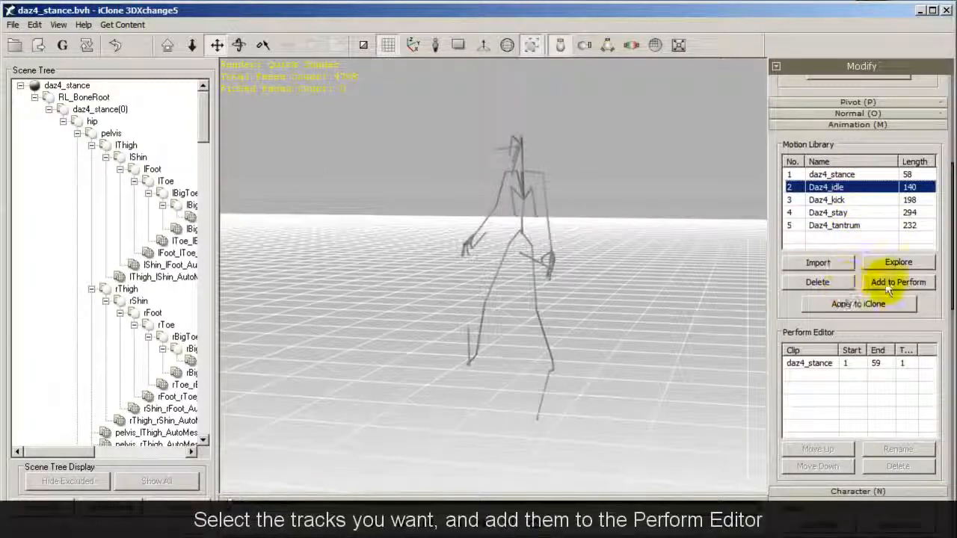
{"action": "left_click", "coordinate": [890, 282]}
{"action": "left_click", "coordinate": [867, 202]}
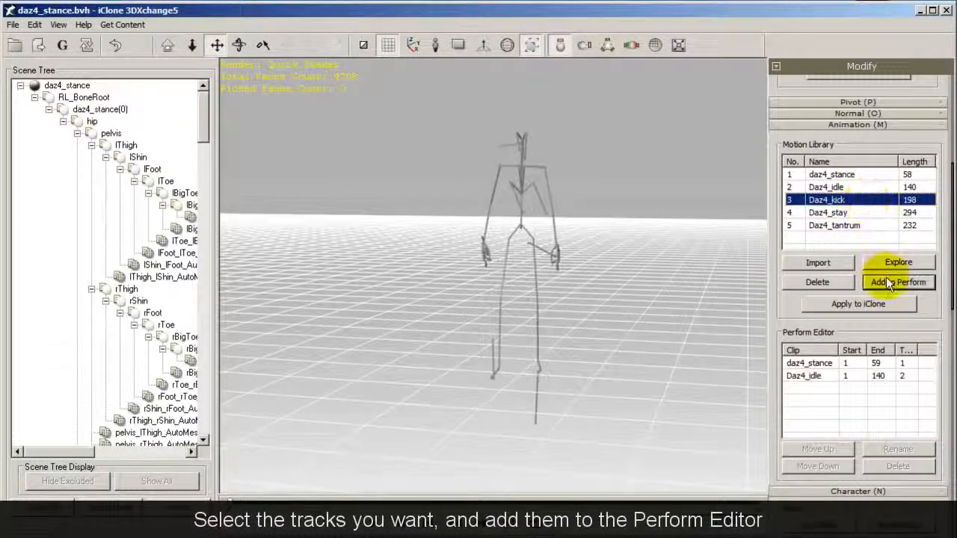
{"action": "left_click", "coordinate": [888, 281]}
{"action": "left_click", "coordinate": [858, 213]}
{"action": "left_click", "coordinate": [886, 282]}
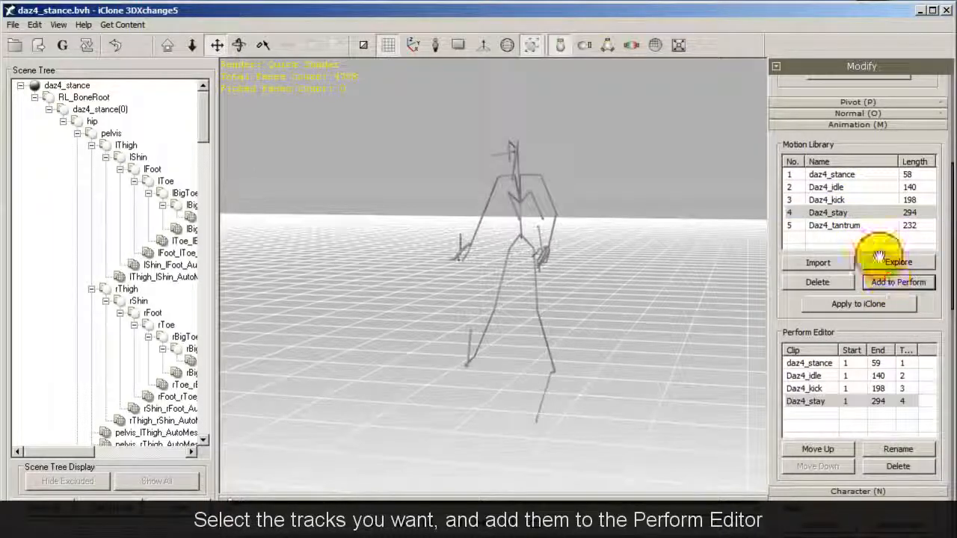
{"action": "left_click", "coordinate": [867, 227]}
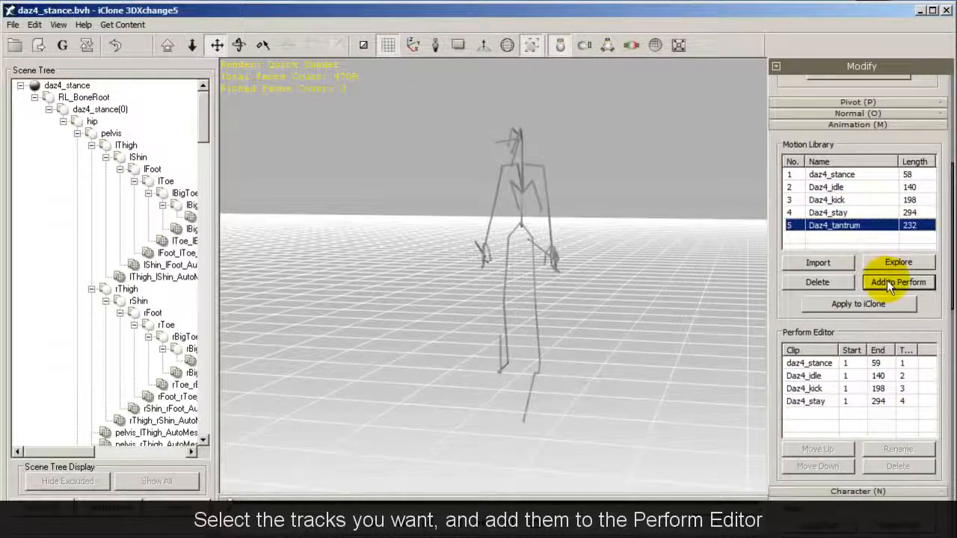
Check the Daz4_kick, Daz4_idle and daz4_stance clips in the Perform Editor against the character's pose
{"action": "left_click", "coordinate": [819, 390]}
{"action": "left_click", "coordinate": [820, 377]}
{"action": "left_click", "coordinate": [819, 366]}
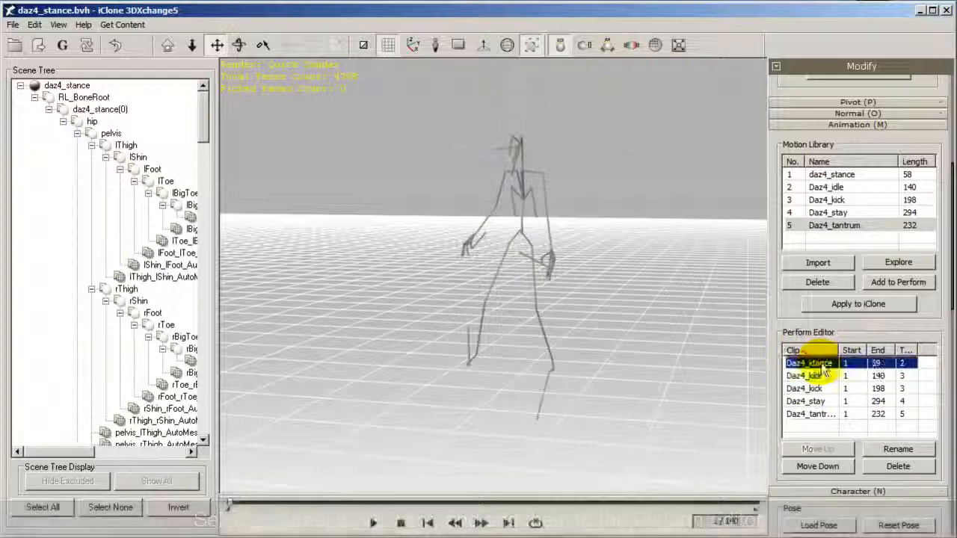
{"action": "mouse_move", "coordinate": [599, 346]}
{"action": "middle_mouse_down"}
{"action": "mouse_move", "coordinate": [616, 321]}
{"action": "mouse_move", "coordinate": [588, 335]}
{"action": "middle_mouse_up"}
{"action": "scroll", "coordinate": [616, 320], "scroll_direction": "up", "scroll_amount": 3}
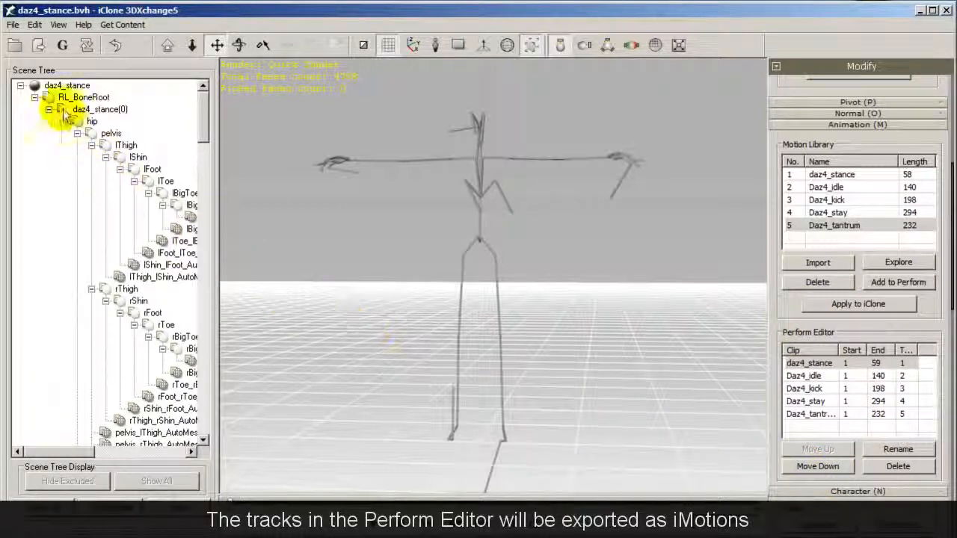
Export the Perform Editor clips as iMotions to the daz4_stance folder inside the iClone Content Folder
{"action": "left_click", "coordinate": [36, 46]}
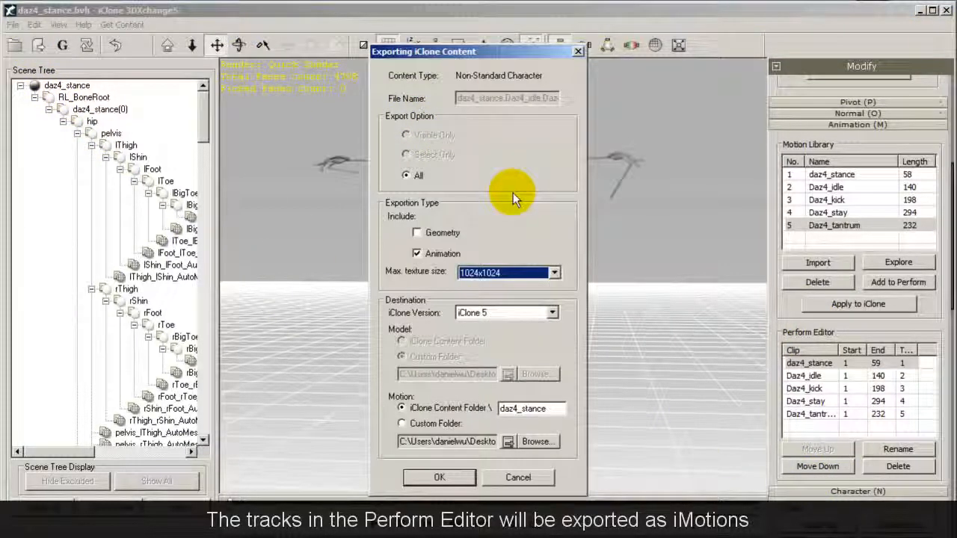
{"action": "left_click", "coordinate": [446, 423]}
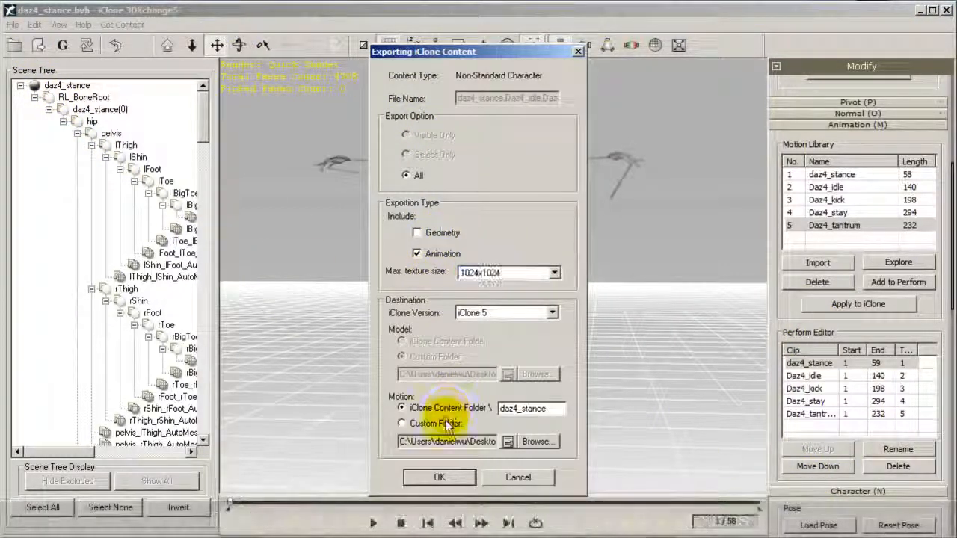
{"action": "left_click", "coordinate": [465, 410]}
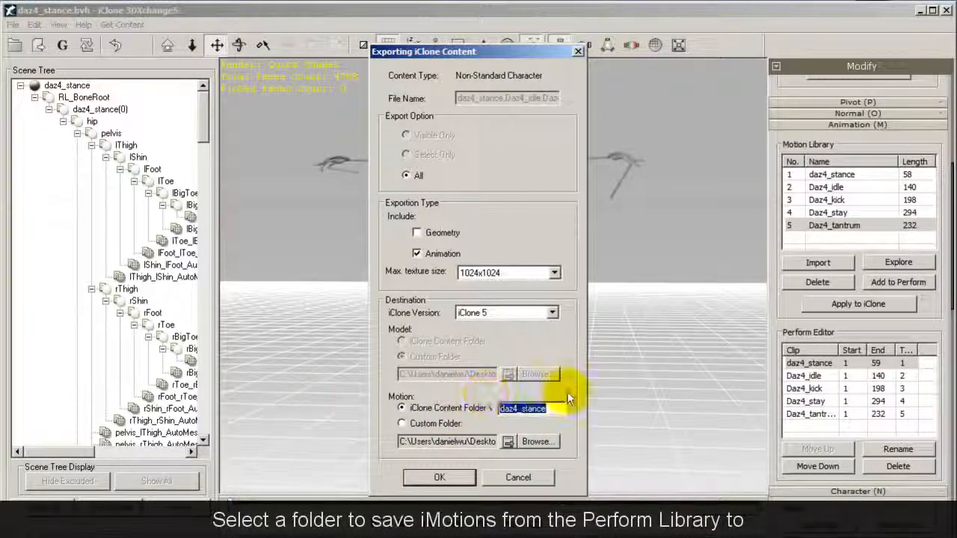
{"action": "left_click", "coordinate": [447, 479]}
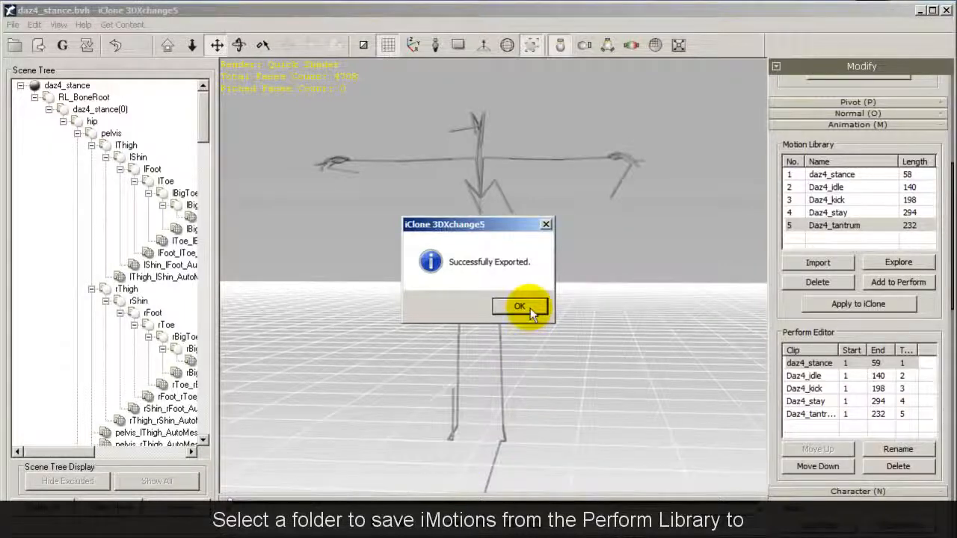
{"action": "left_click", "coordinate": [522, 308]}
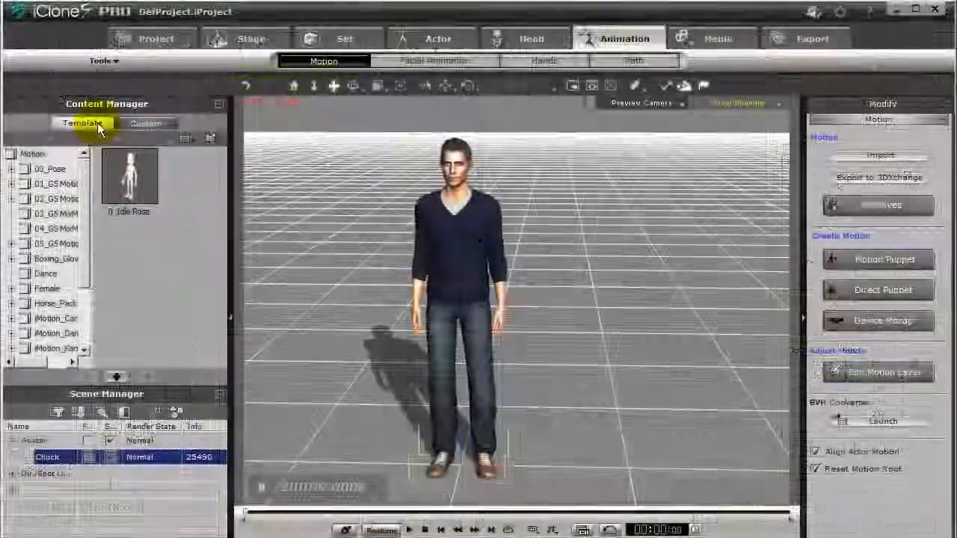
Switch to iClone 5, open the custom daz4_stance motion folder and look through the exported motions
{"action": "left_click", "coordinate": [146, 123]}
{"action": "left_click", "coordinate": [59, 170]}
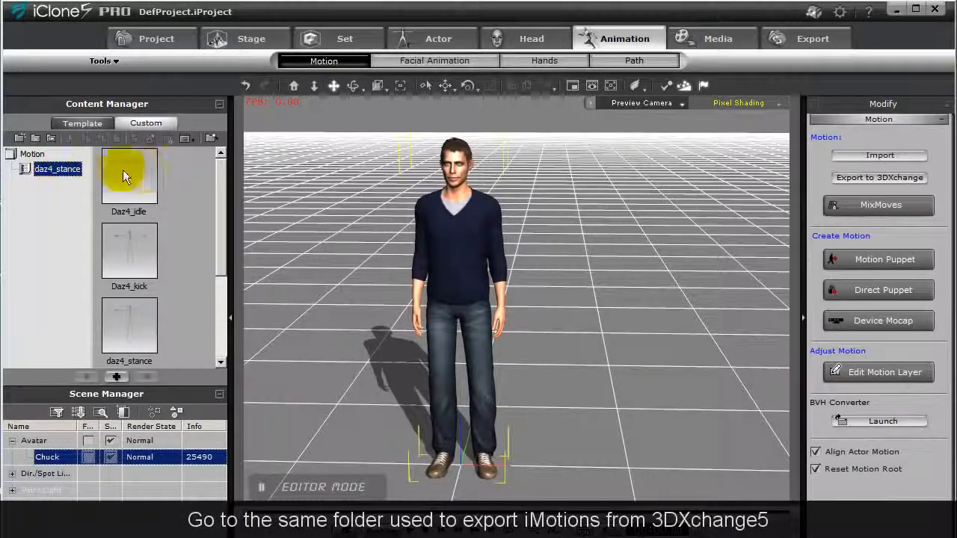
{"action": "left_click", "coordinate": [126, 179]}
{"action": "left_click", "coordinate": [130, 259]}
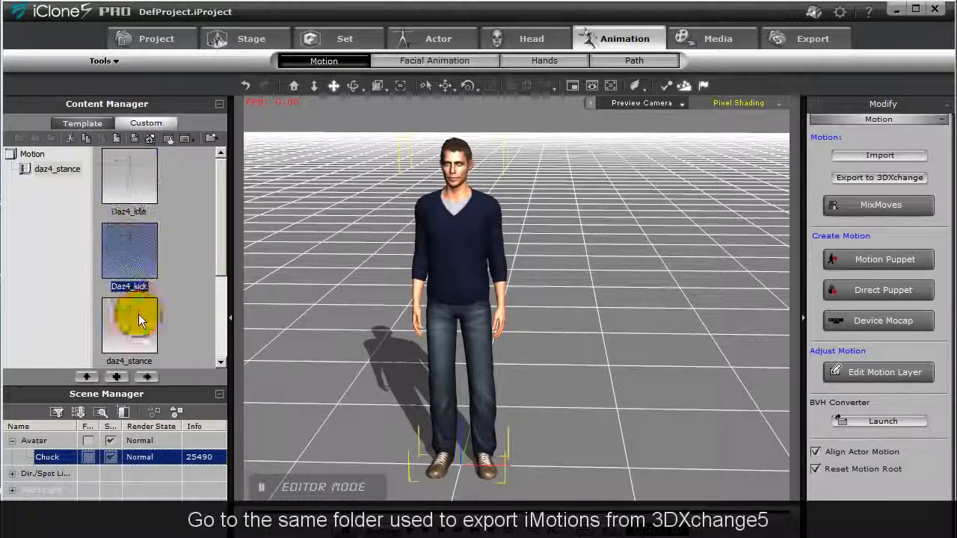
{"action": "left_click", "coordinate": [138, 322]}
{"action": "left_click_drag", "start_coordinate": [219, 252], "coordinate": [216, 208]}
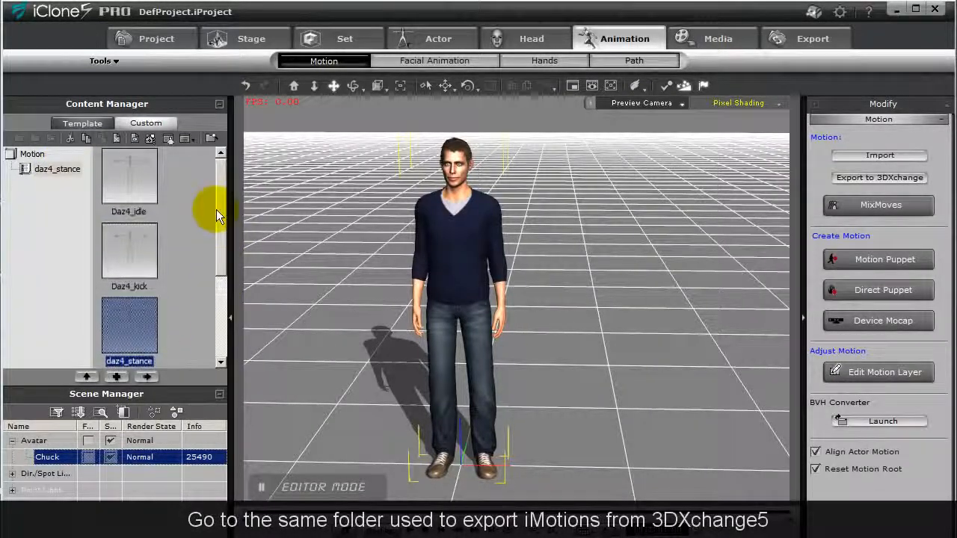
Apply the Daz4_kick motion to the standing avatar and examine its playback from different angles
{"action": "left_click", "coordinate": [142, 259]}
{"action": "double_click", "coordinate": [137, 273]}
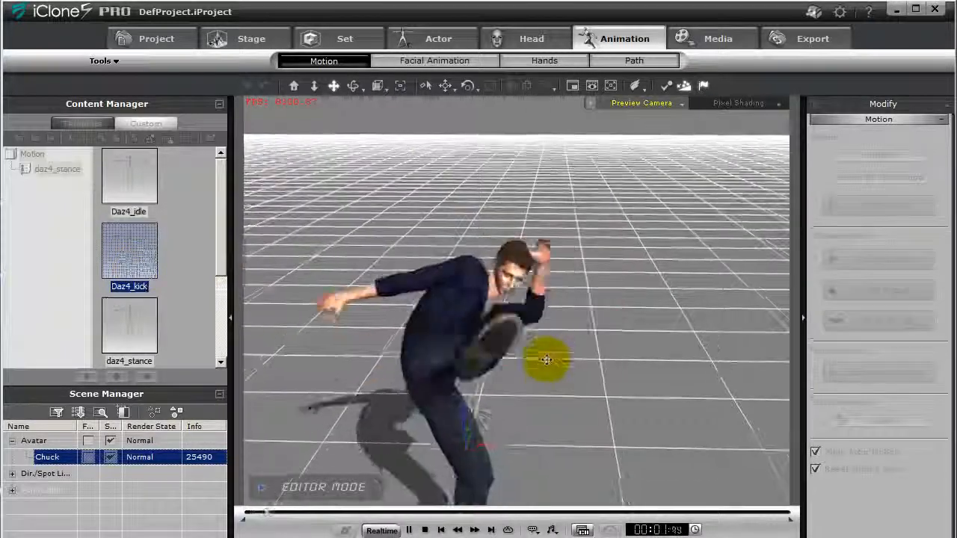
{"action": "left_click_drag", "start_coordinate": [547, 359], "coordinate": [543, 296]}
{"action": "right_click_drag", "start_coordinate": [543, 297], "coordinate": [415, 324]}
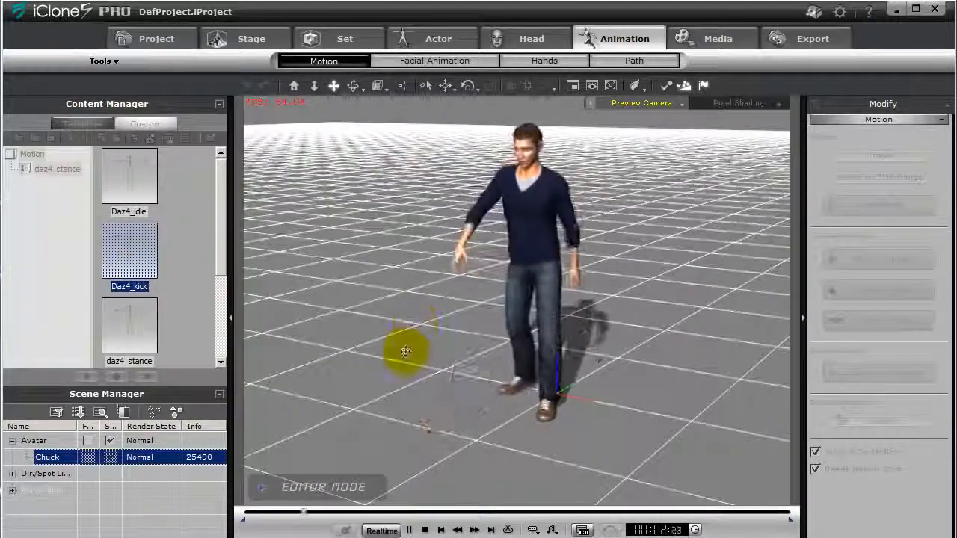
{"action": "right_click_drag", "start_coordinate": [380, 359], "coordinate": [569, 295]}
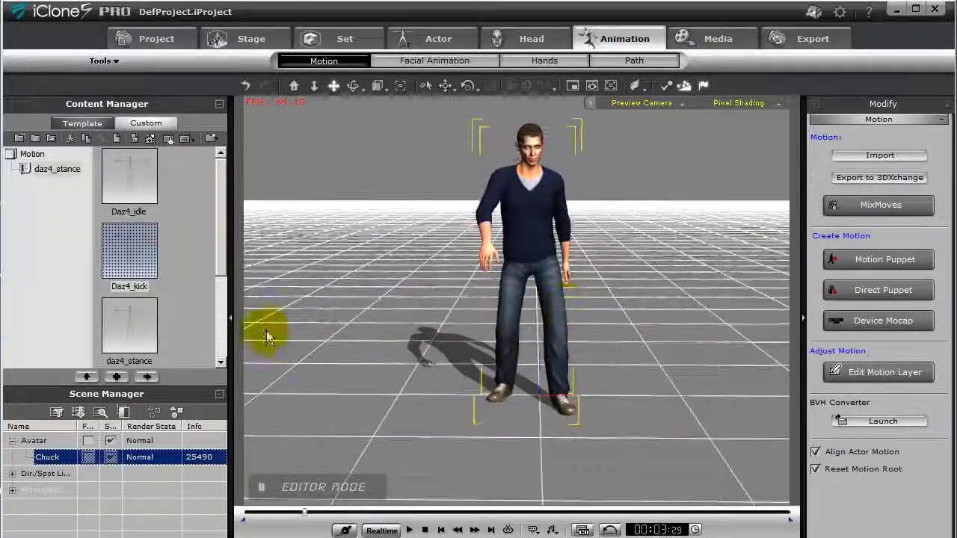
Apply the Daz4_idle motion and the Daz4_stay motion to the avatar after the kick
{"action": "left_click", "coordinate": [130, 327]}
{"action": "left_click", "coordinate": [141, 196]}
{"action": "double_click", "coordinate": [140, 196]}
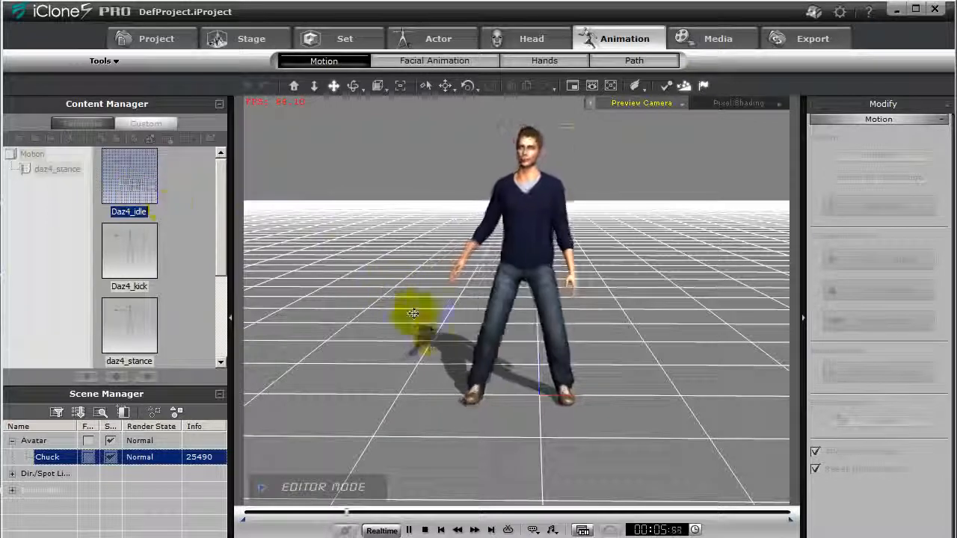
{"action": "left_click_drag", "start_coordinate": [223, 269], "coordinate": [220, 327]}
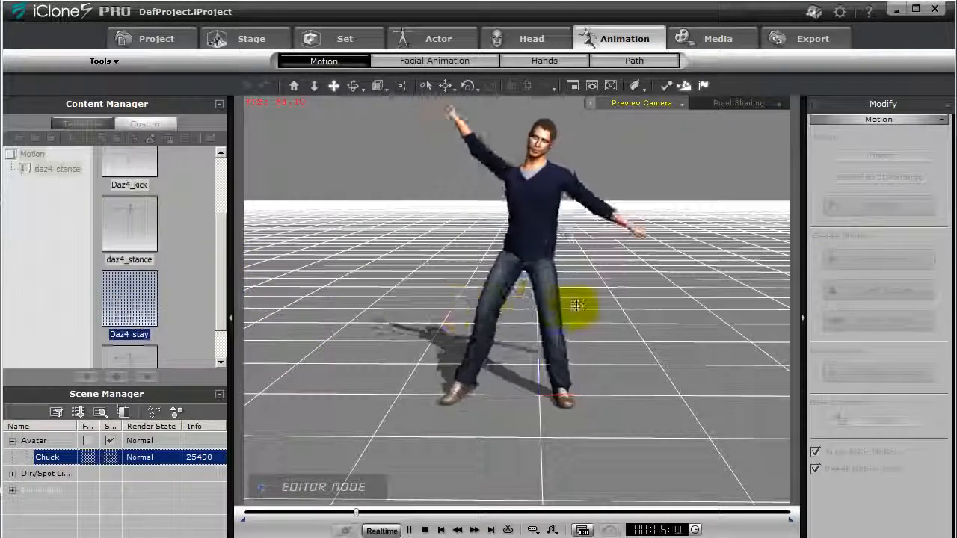